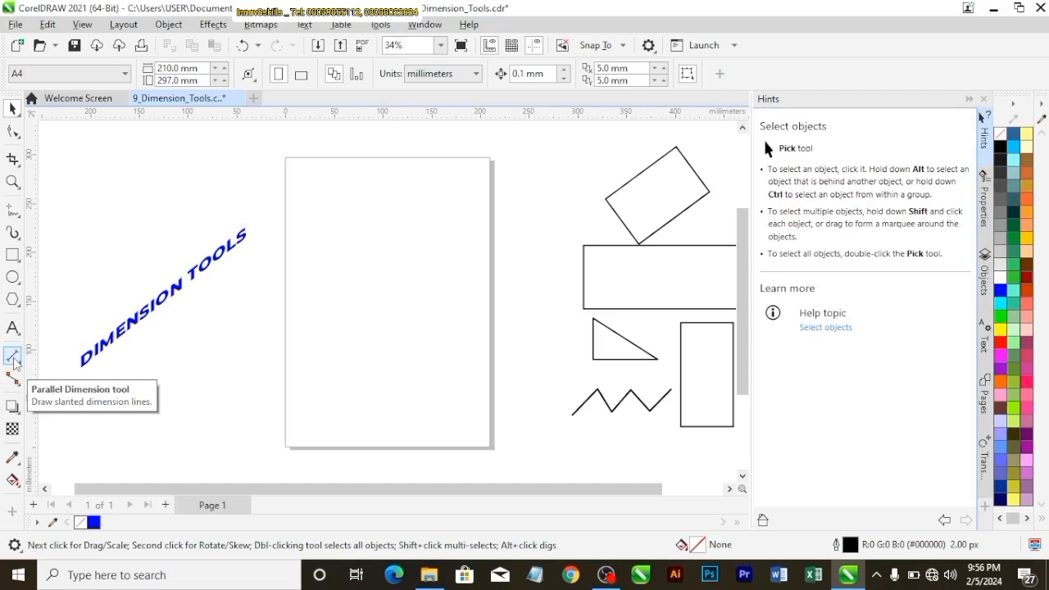
# Activate the Parallel Dimension tool and detach the dimension tools as a floating toolbar below the DIMENSION TOOLS title
pyautogui.click(14, 361)
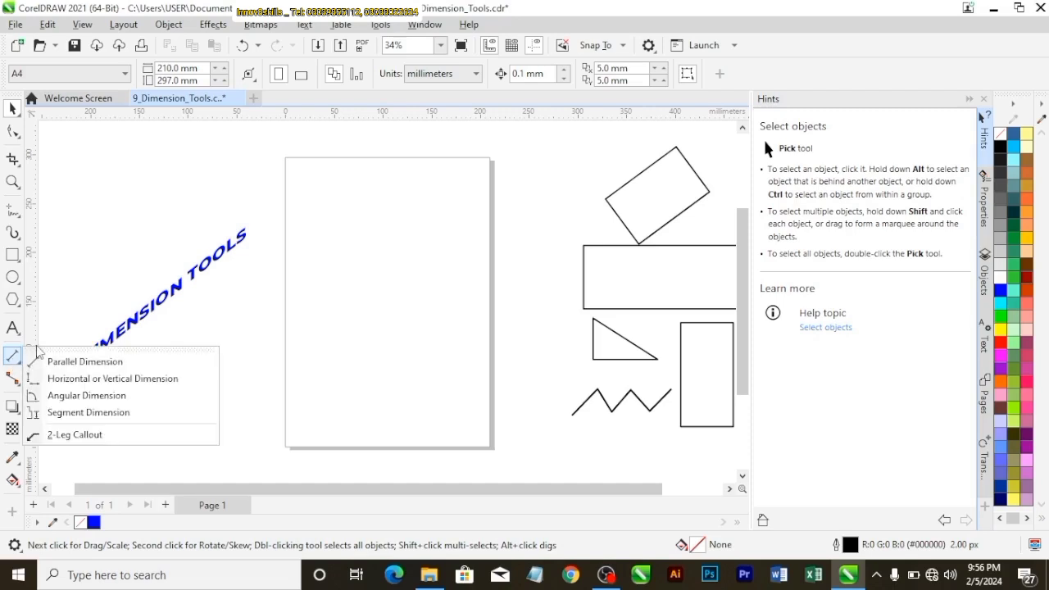
pyautogui.click(20, 361)
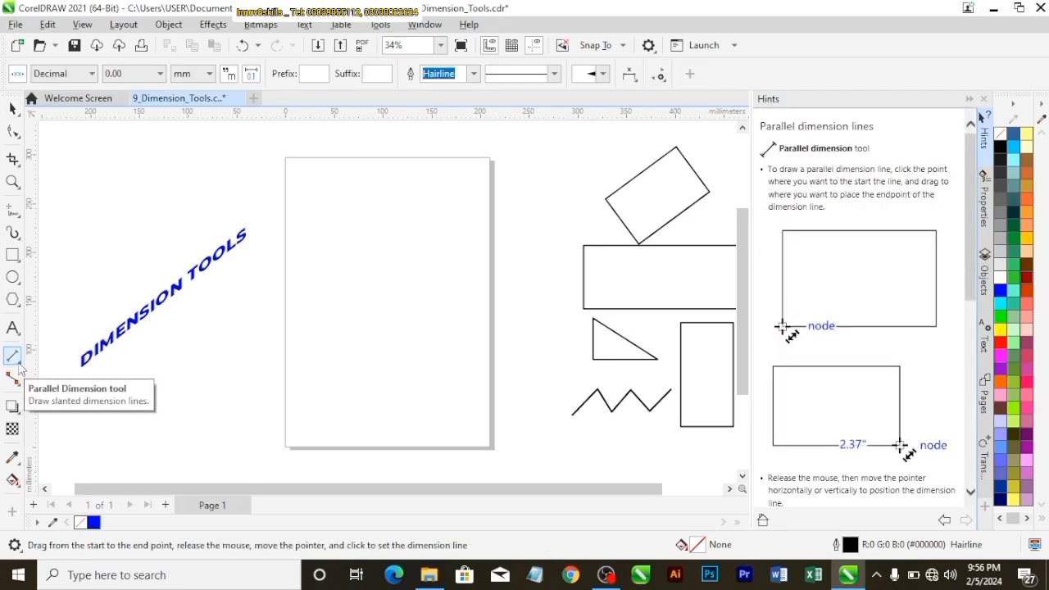
pyautogui.click(19, 368)
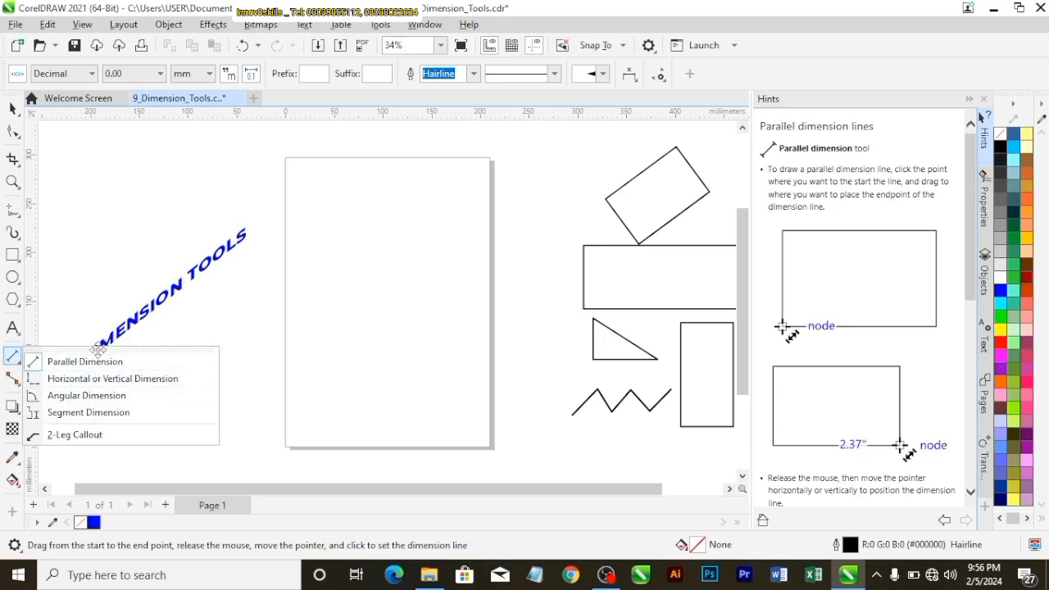
pyautogui.moveTo(97, 350); pyautogui.dragTo(161, 380)
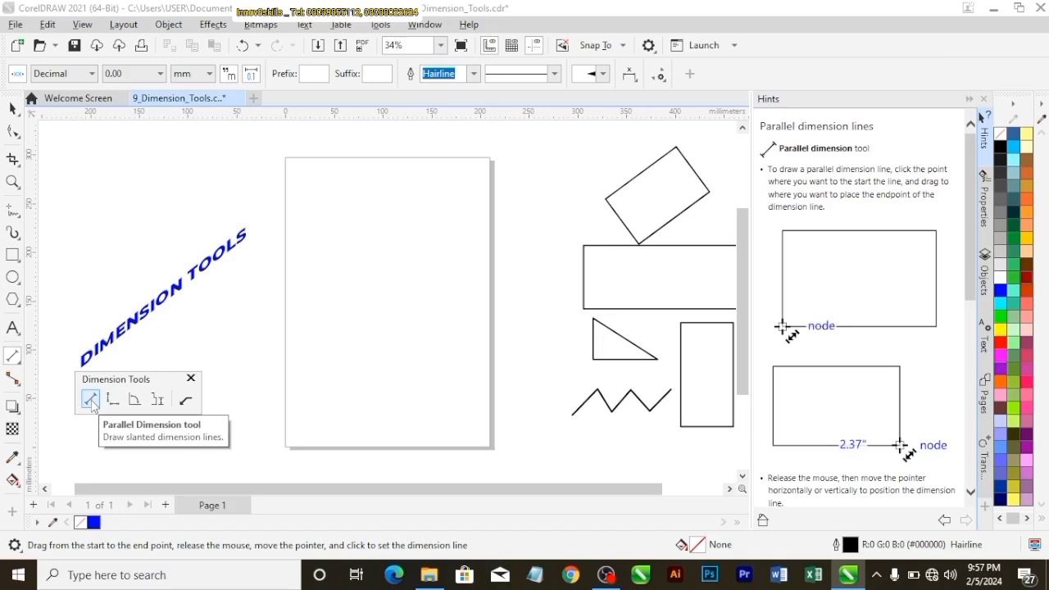
# Center the rotated rectangle on the page and enlarge it proportionally from its center to about 158 by 148 mm overall
pyautogui.click(16, 112)
pyautogui.click(645, 203)
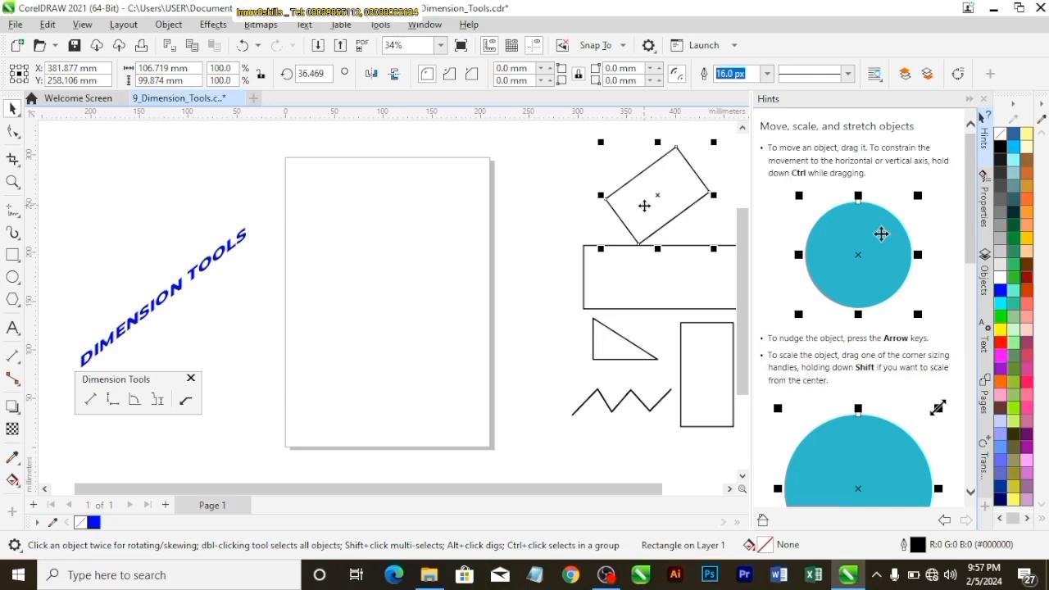
pyautogui.press('p')
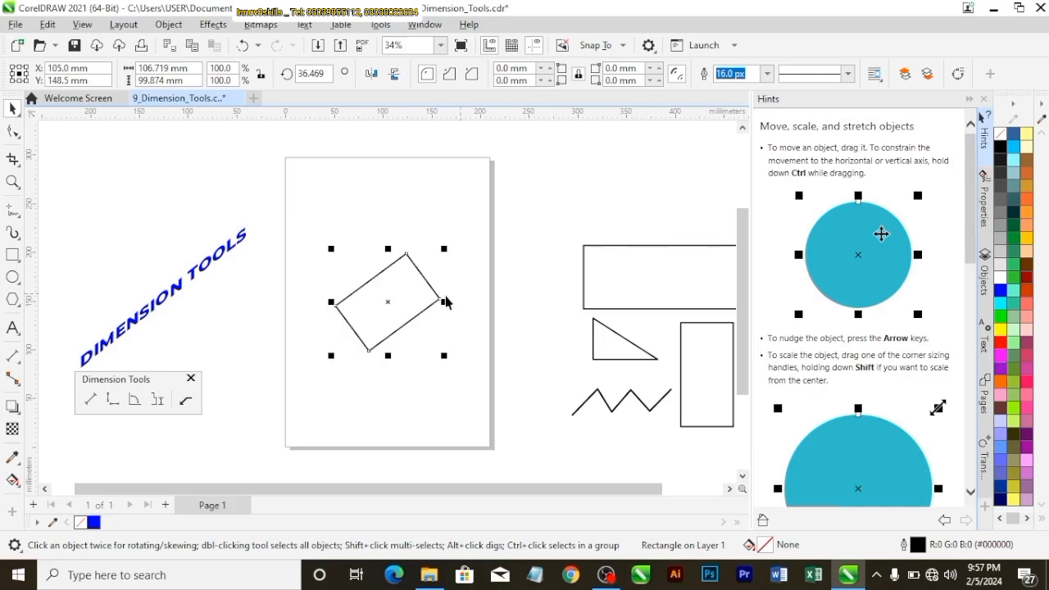
pyautogui.click(382, 234)
pyautogui.click(430, 293)
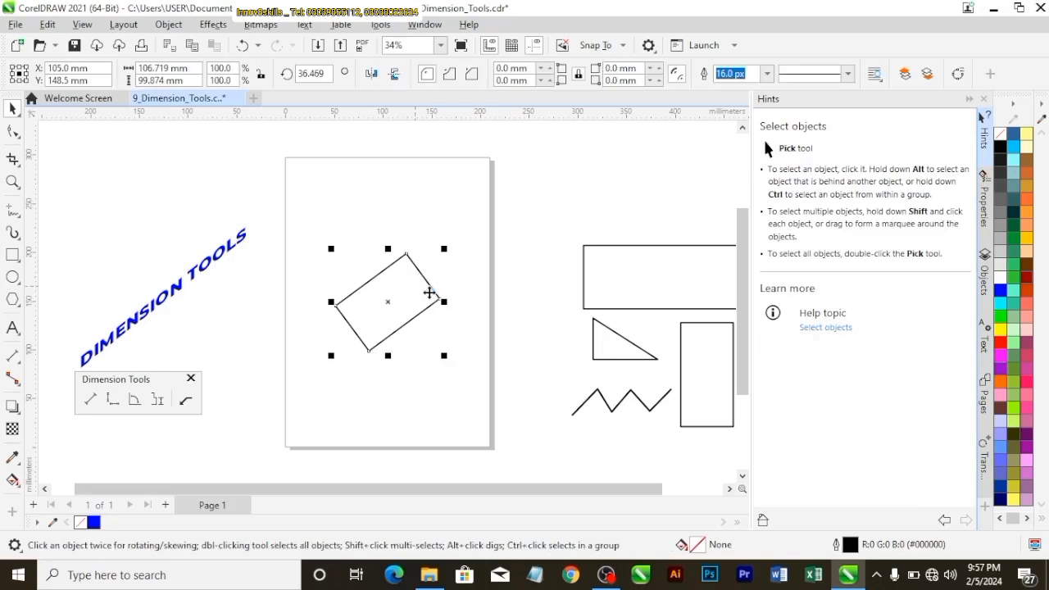
pyautogui.moveTo(443, 248); pyautogui.dragTo(469, 224)
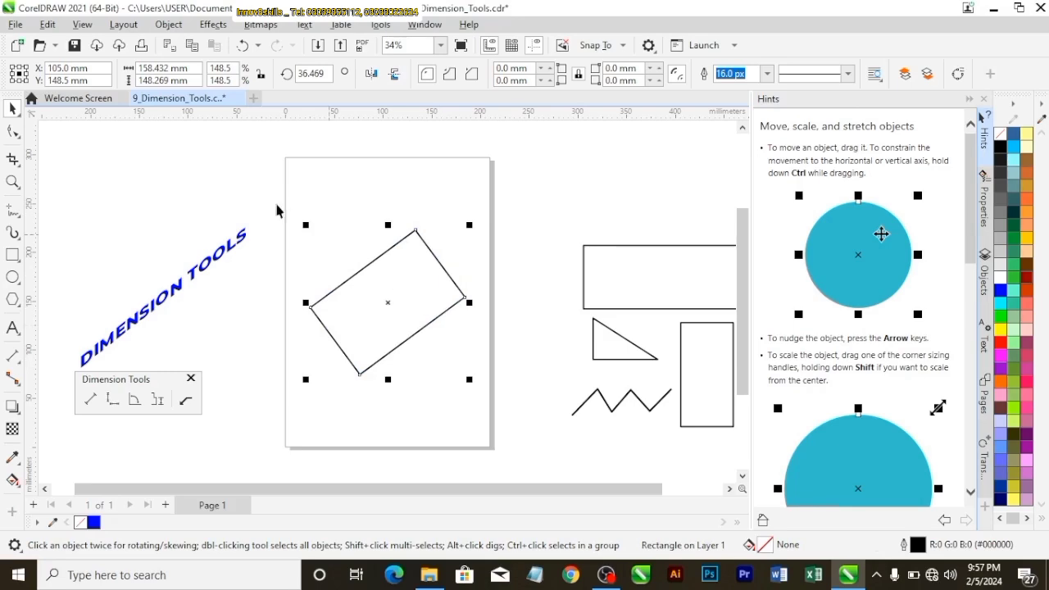
pyautogui.click(227, 203)
pyautogui.click(354, 288)
# Add a parallel dimension to the rotated rectangle's upper long edge, with the dimension line just outside the shape
pyautogui.click(90, 399)
pyautogui.scroll(1, 326, 336)
pyautogui.scroll(1, 325, 336)
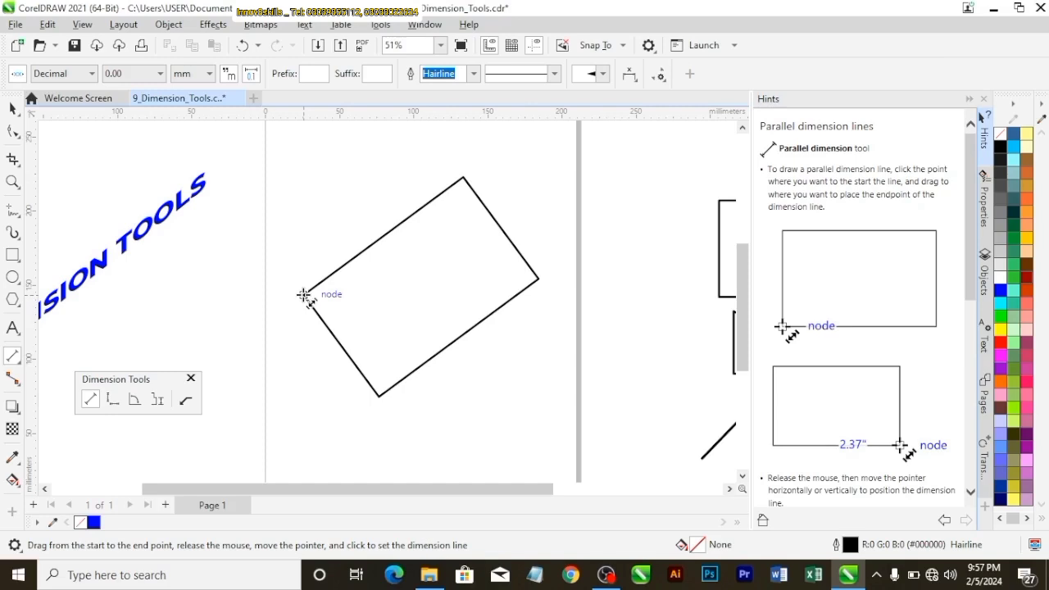
pyautogui.moveTo(305, 294); pyautogui.dragTo(463, 179)
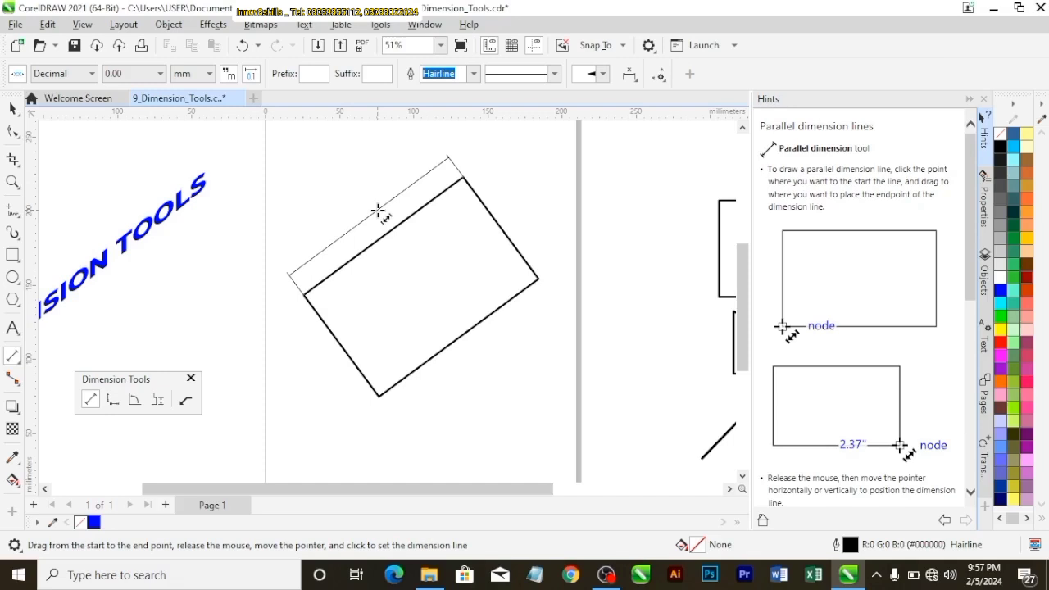
pyautogui.click(375, 216)
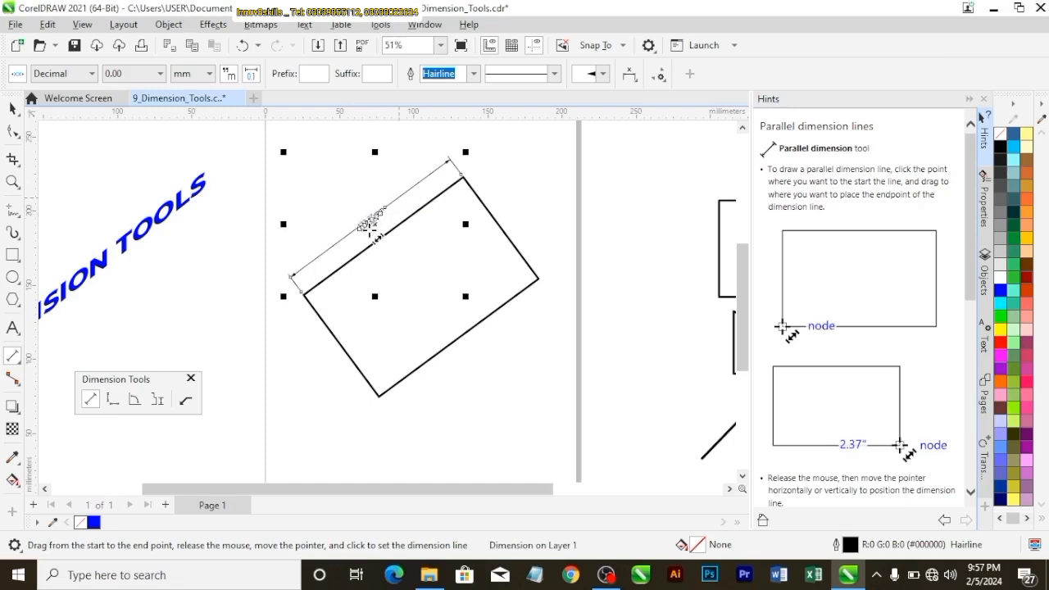
pyautogui.click(12, 109)
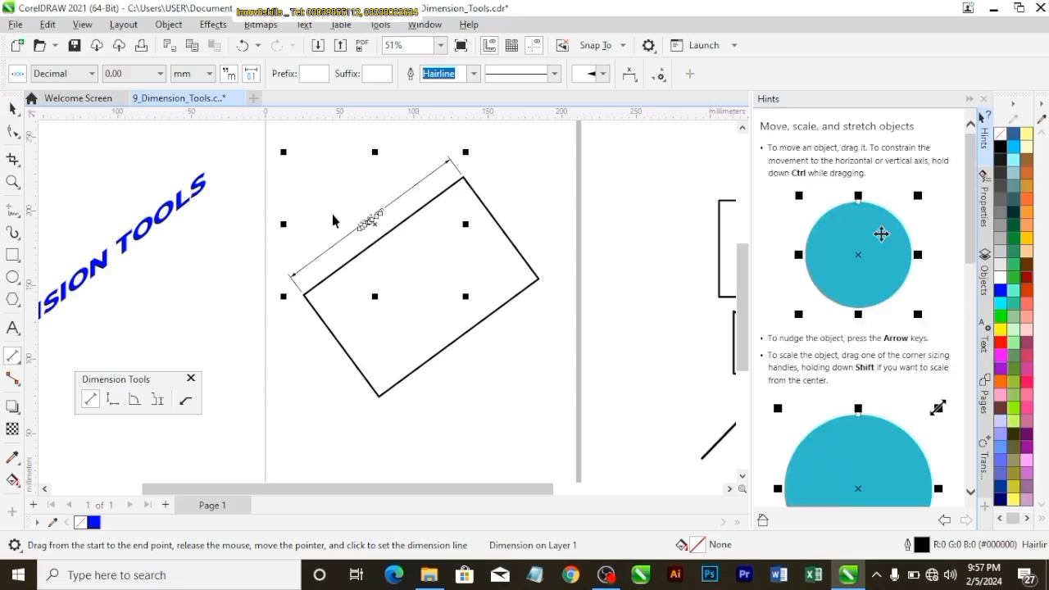
pyautogui.click(273, 352)
# Format the upper edge's dimension text in Times New Roman at 48 pt
pyautogui.scroll(3, 358, 260)
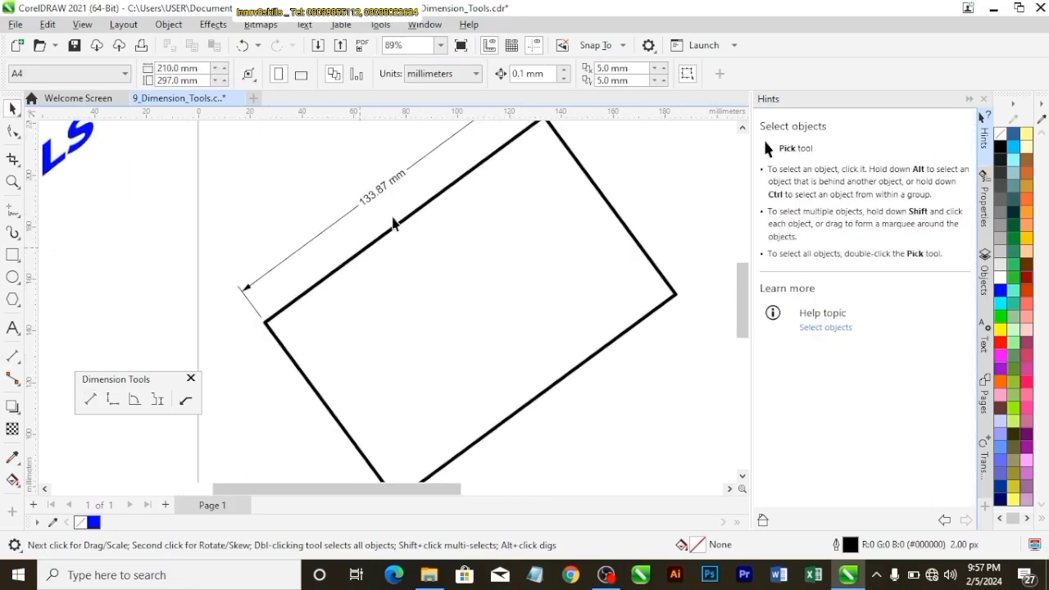
pyautogui.scroll(-2, 414, 178)
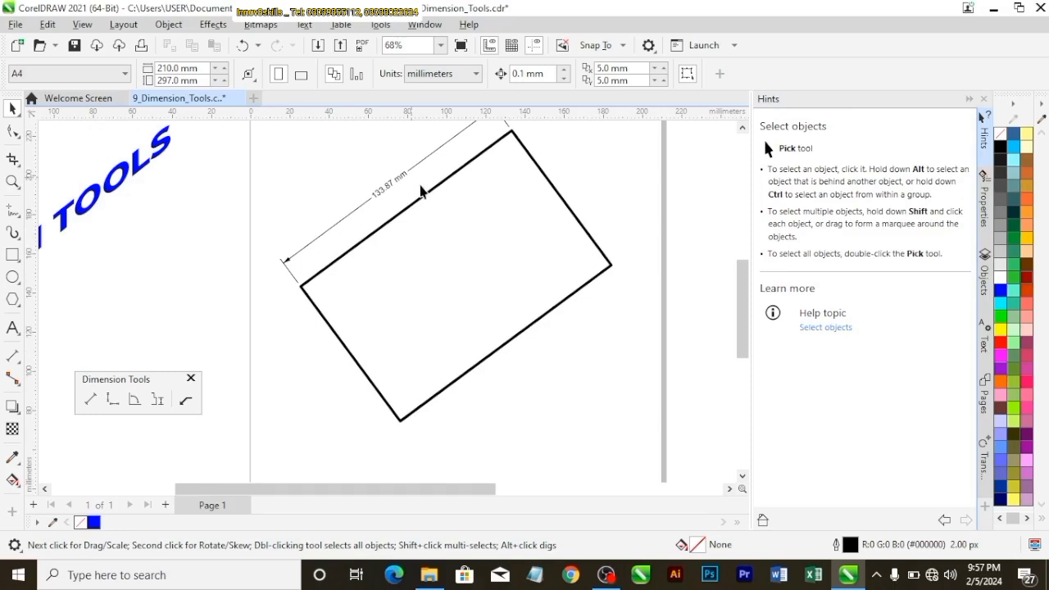
pyautogui.moveTo(744, 323); pyautogui.dragTo(747, 304)
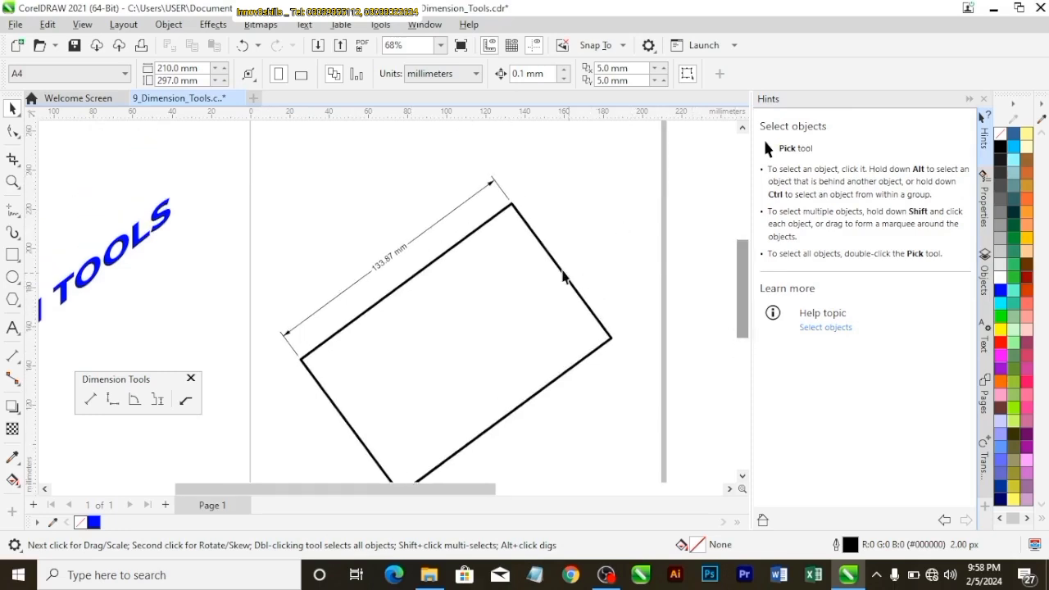
pyautogui.click(392, 256)
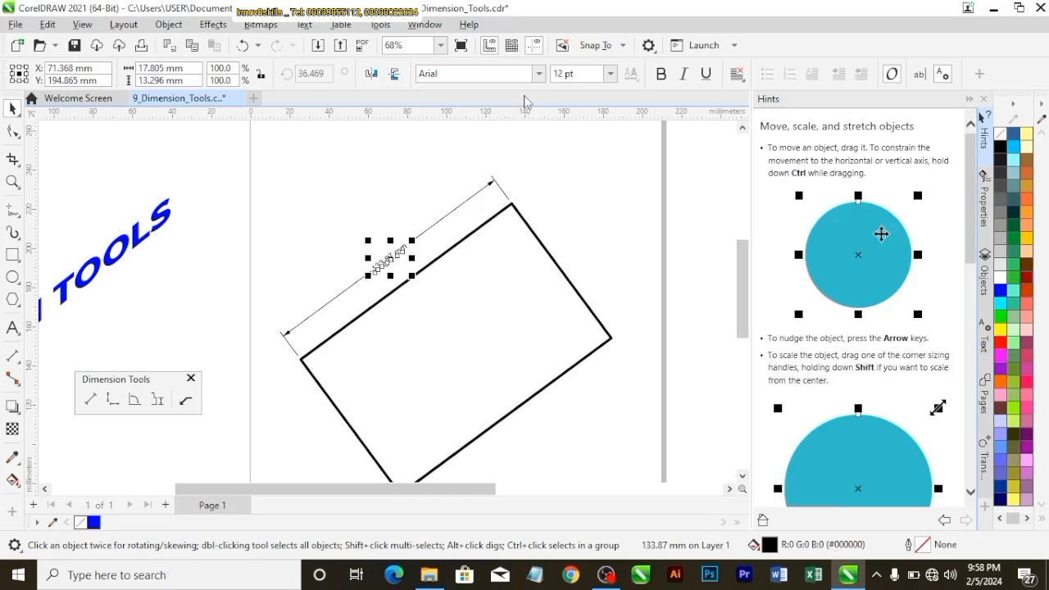
pyautogui.click(539, 78)
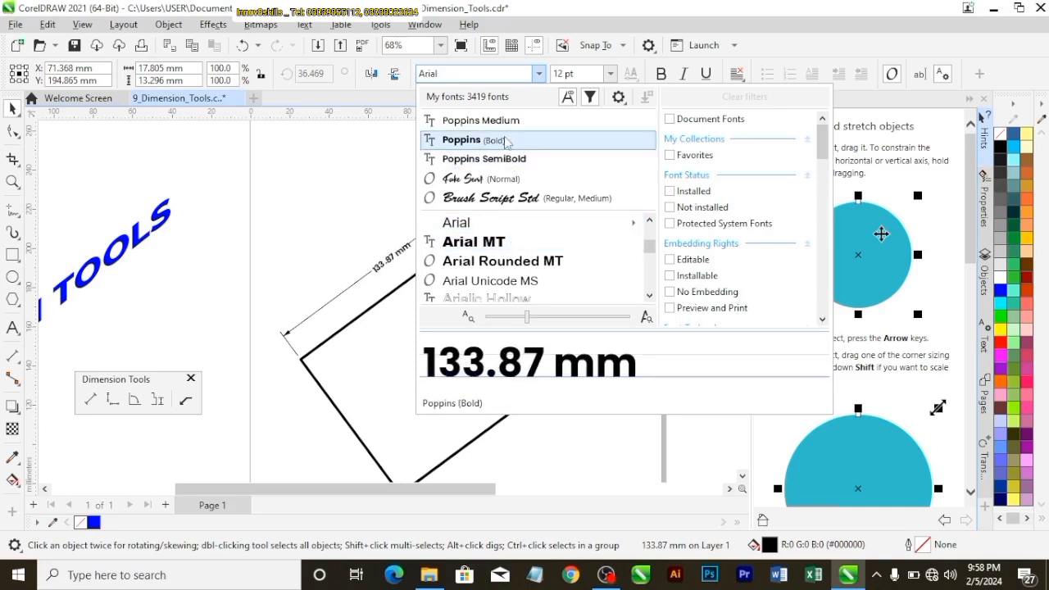
pyautogui.scroll(-10, 507, 143)
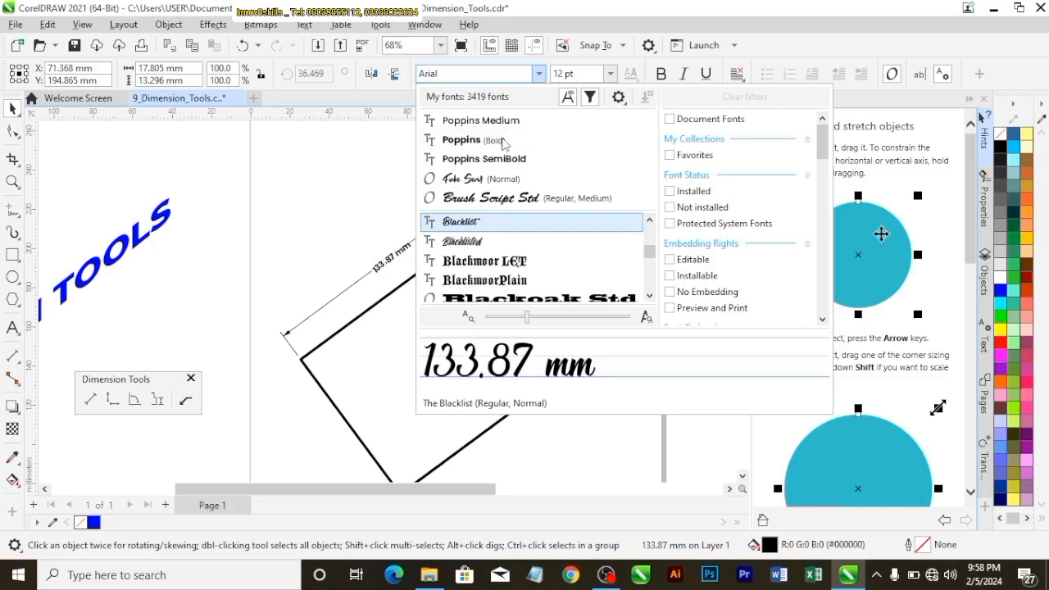
pyautogui.write('im')
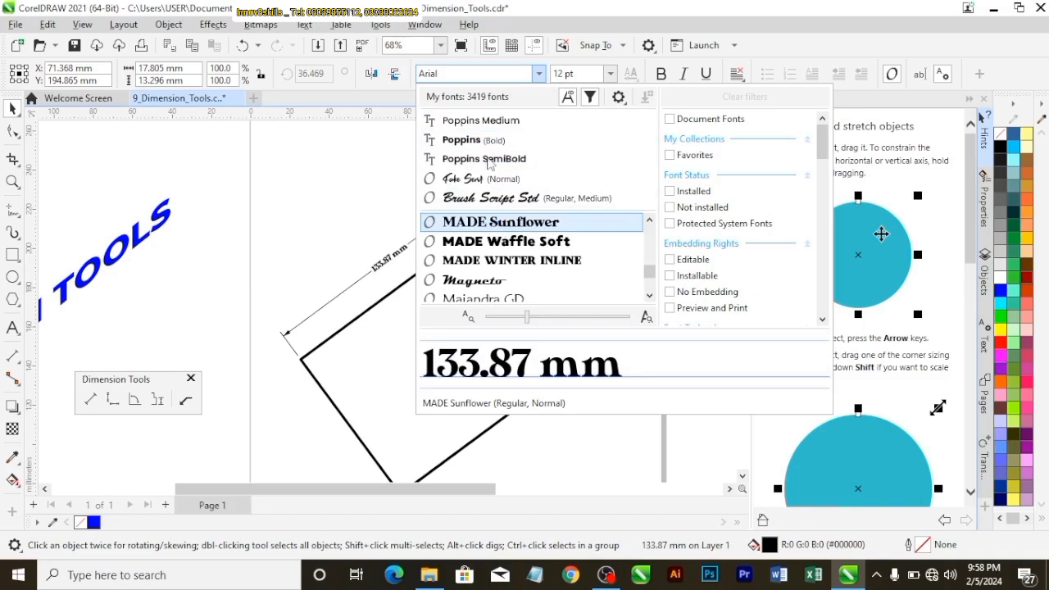
pyautogui.click(469, 71)
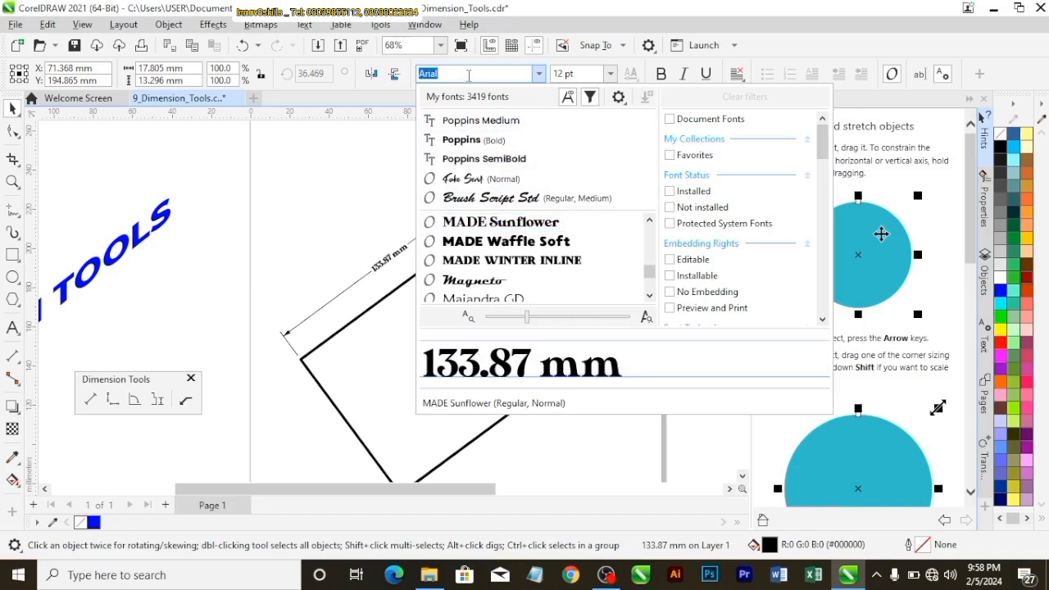
pyautogui.write('ti')
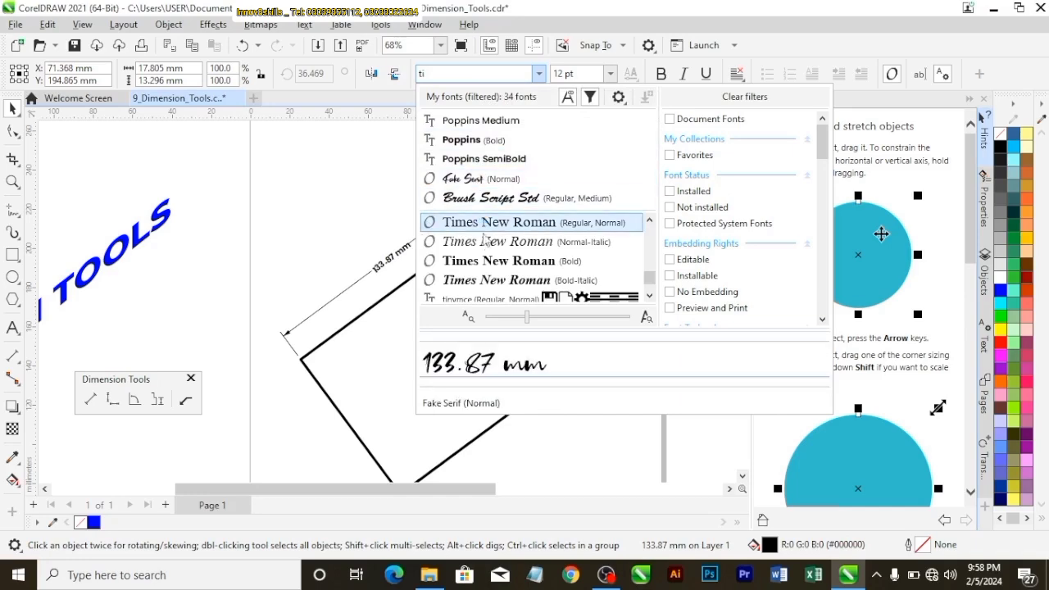
pyautogui.press('Escape')
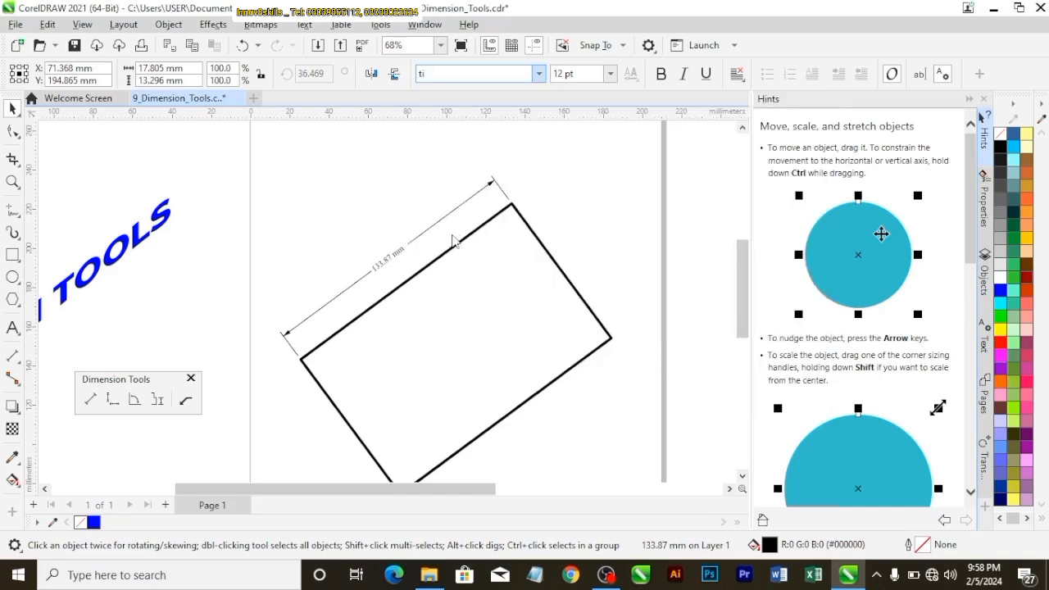
pyautogui.press('Return')
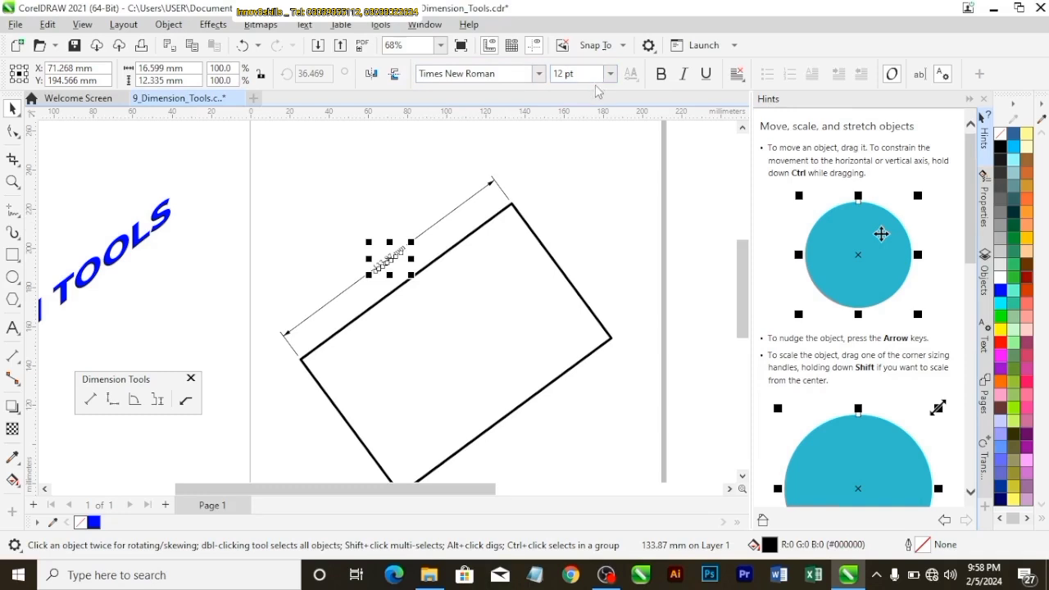
pyautogui.click(610, 74)
pyautogui.click(574, 274)
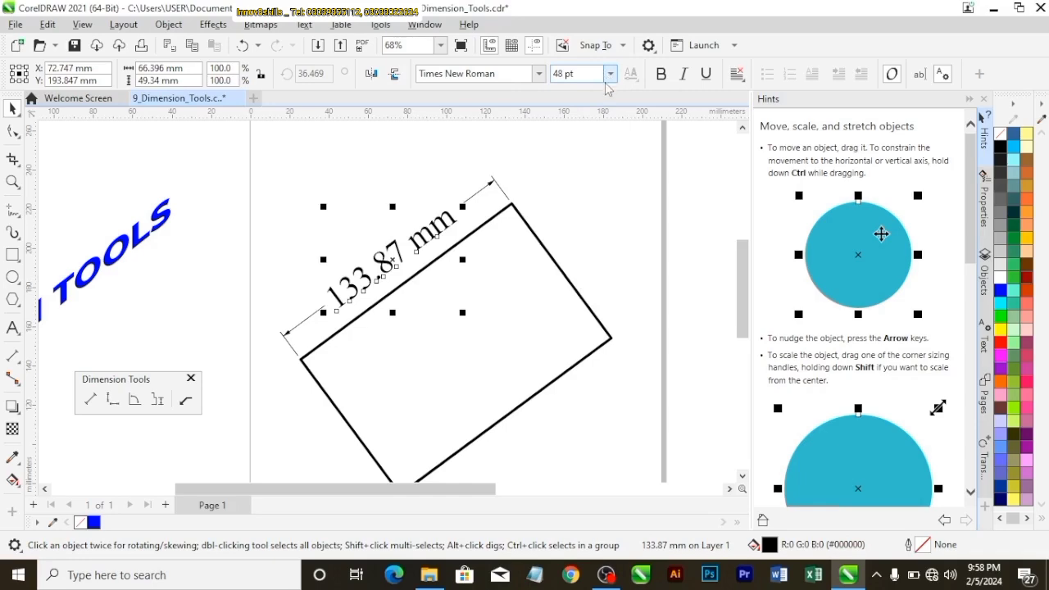
# Add a parallel dimension to the rotated rectangle's lower long edge, with the dimension line inside the shape
pyautogui.scroll(-2, 514, 230)
pyautogui.scroll(1, 500, 244)
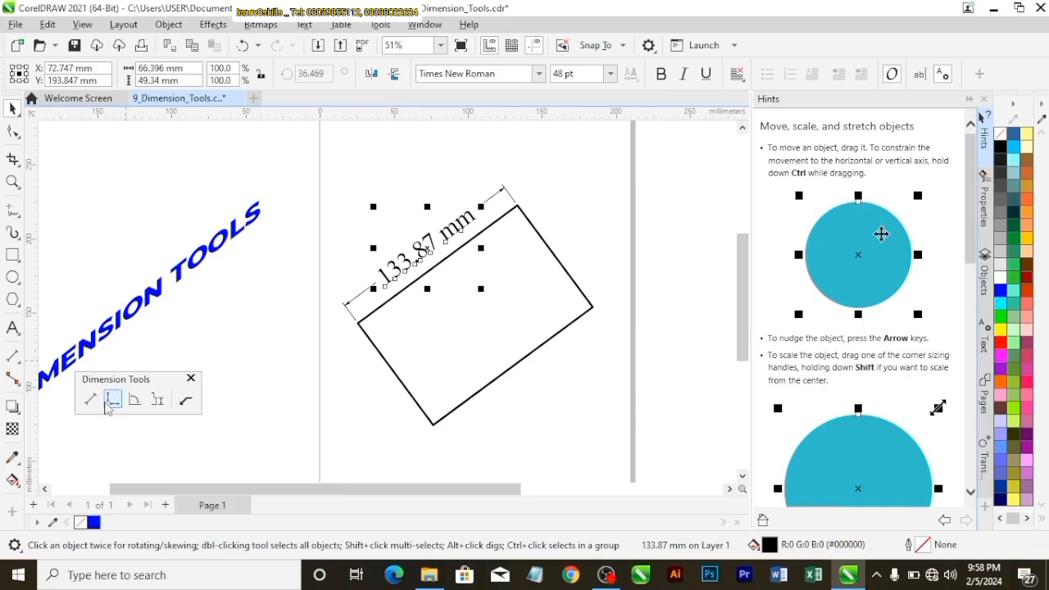
pyautogui.click(90, 399)
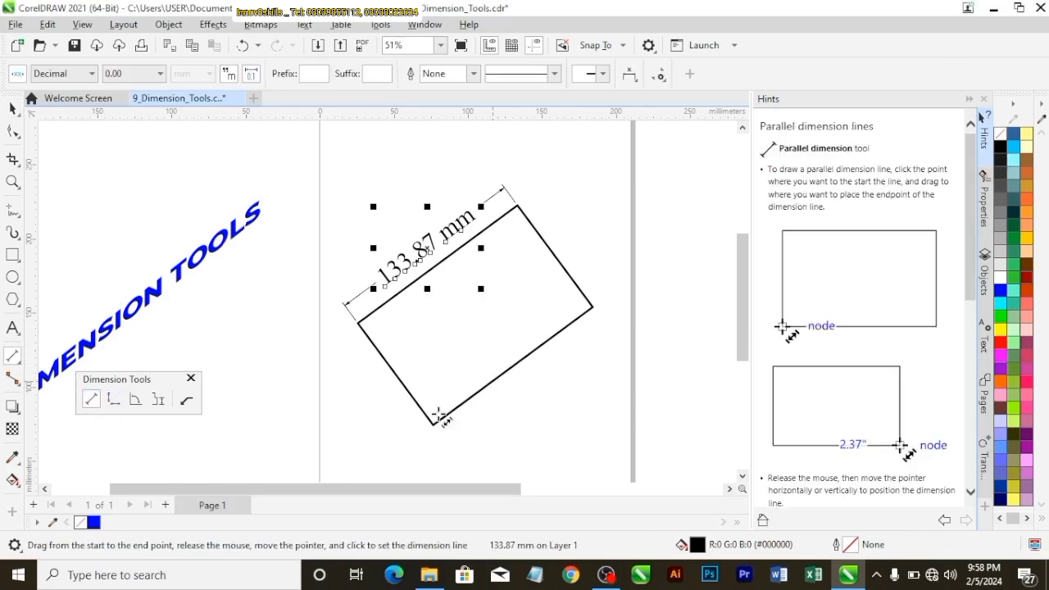
pyautogui.moveTo(434, 424); pyautogui.dragTo(594, 302)
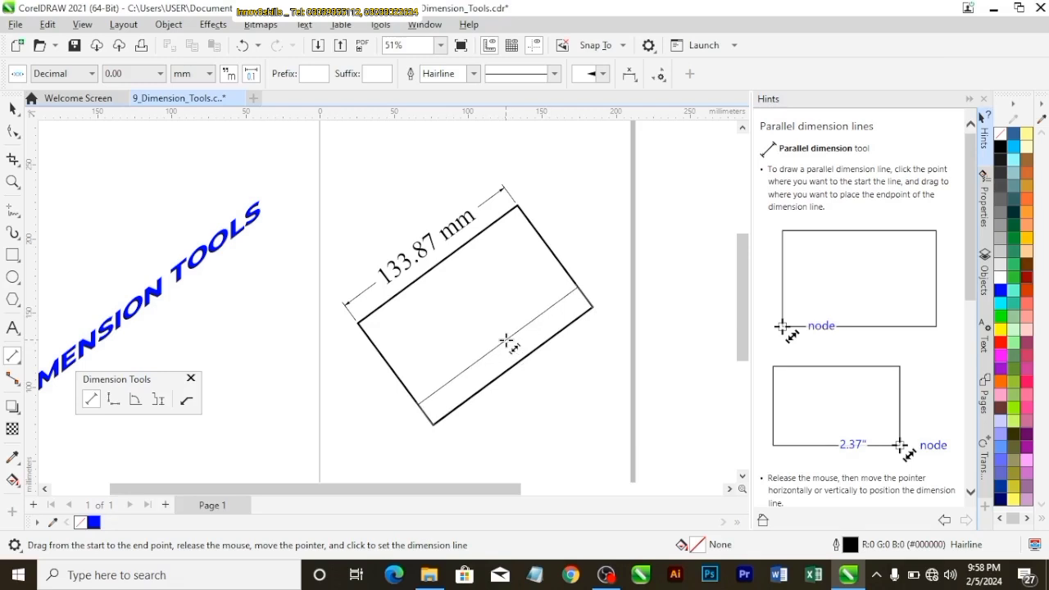
pyautogui.click(506, 341)
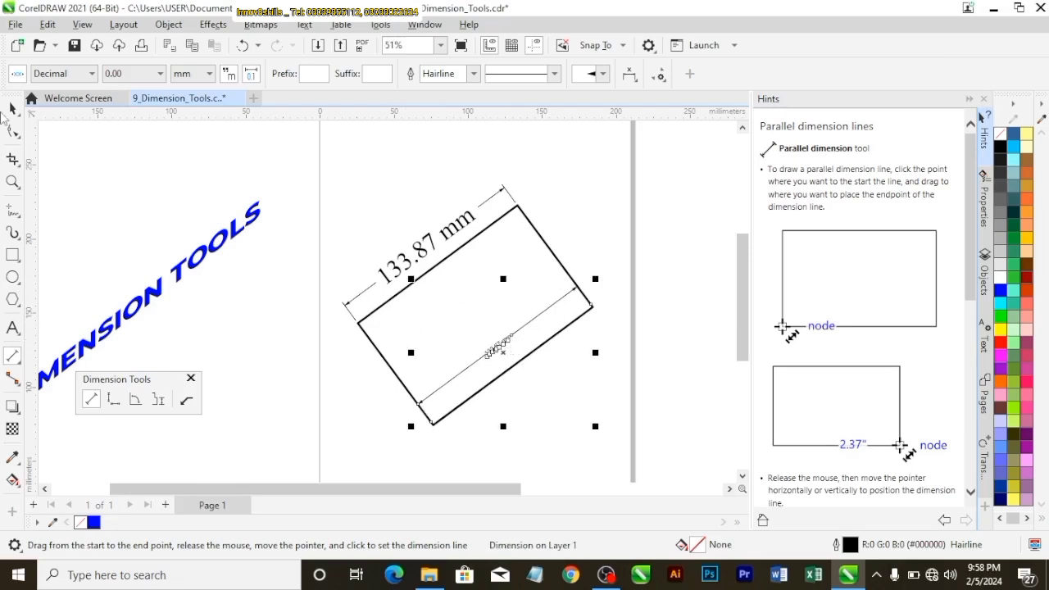
pyautogui.click(13, 109)
pyautogui.click(399, 402)
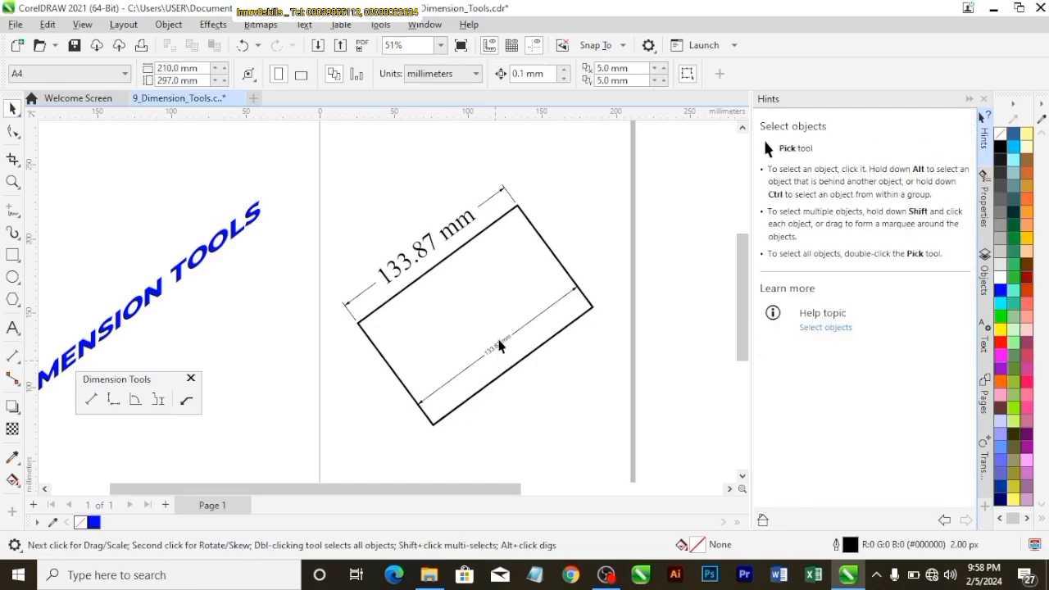
# Move the rotated rectangle with its dimensions off the page, above the DIMENSION TOOLS title
pyautogui.scroll(4, 498, 344)
pyautogui.scroll(-5, 502, 344)
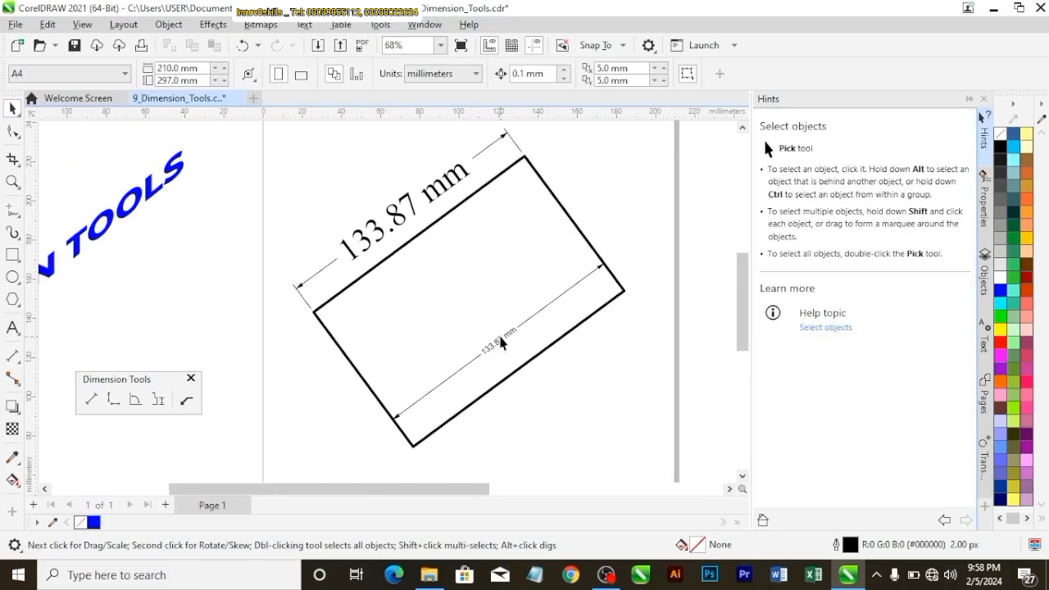
pyautogui.click(441, 45)
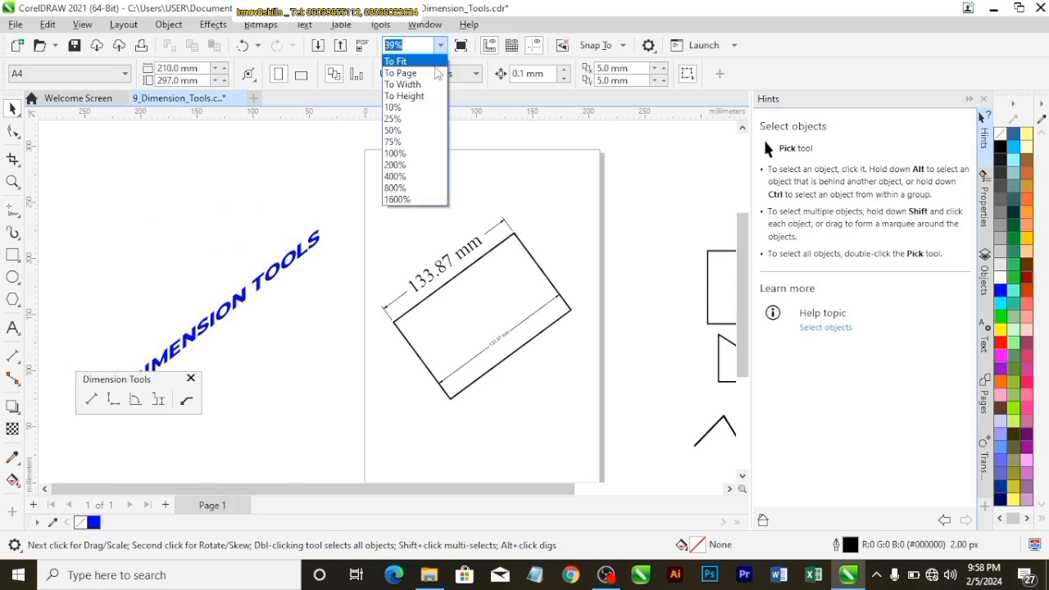
pyautogui.click(406, 73)
pyautogui.moveTo(422, 293); pyautogui.dragTo(213, 207)
pyautogui.click(334, 265)
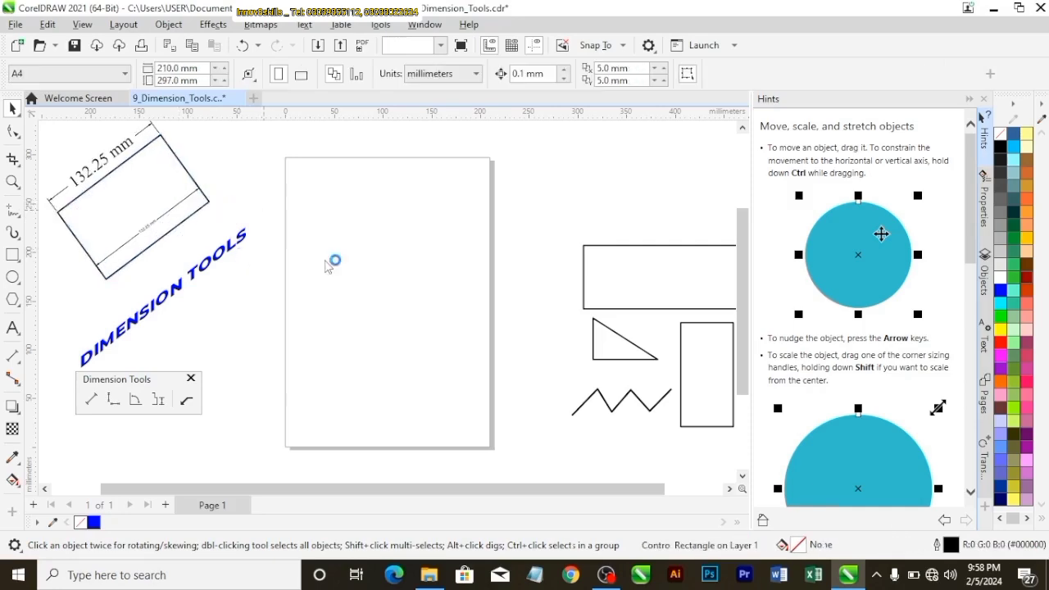
# Move the wide horizontal rectangle from beside the page to the page center
pyautogui.click(666, 279)
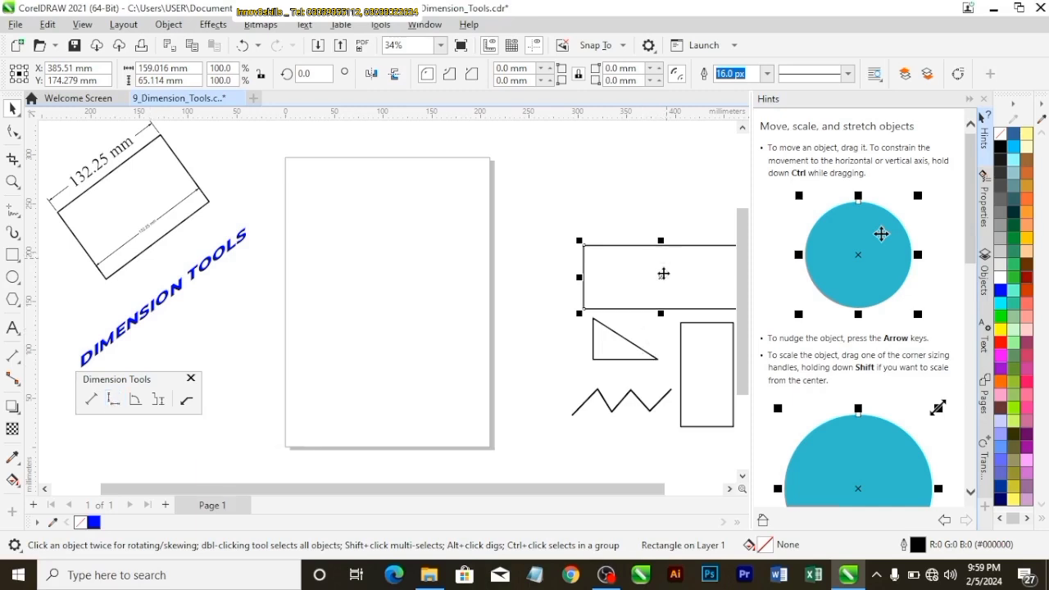
pyautogui.moveTo(663, 276); pyautogui.dragTo(396, 290)
pyautogui.press('p')
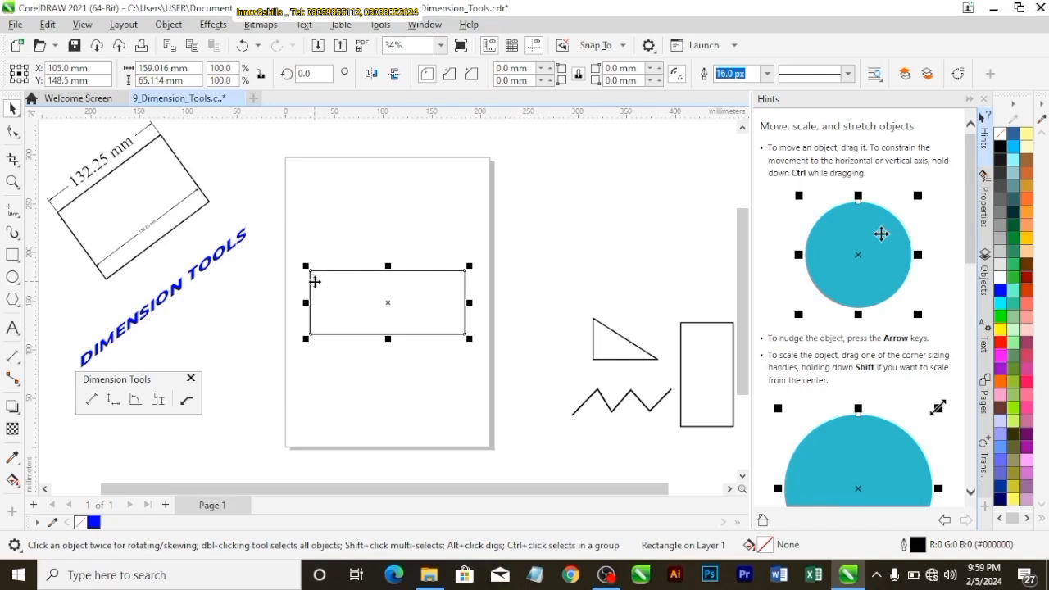
# Add a vertical dimension to the wide rectangle's short edge nearest the DIMENSION TOOLS title, with the dimension line outside the shape
pyautogui.scroll(2, 465, 330)
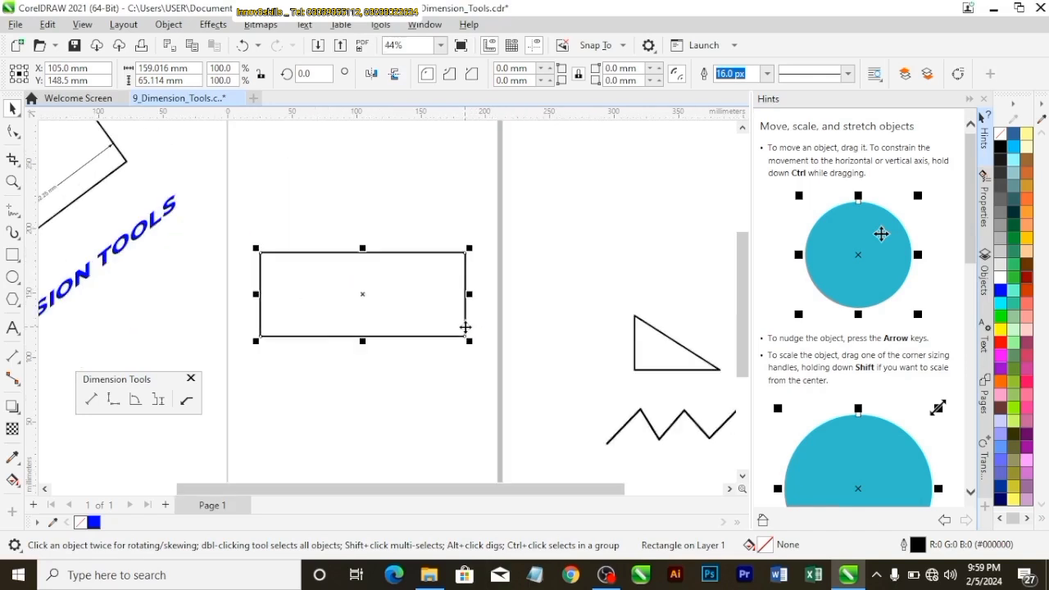
pyautogui.click(114, 399)
pyautogui.scroll(1, 232, 334)
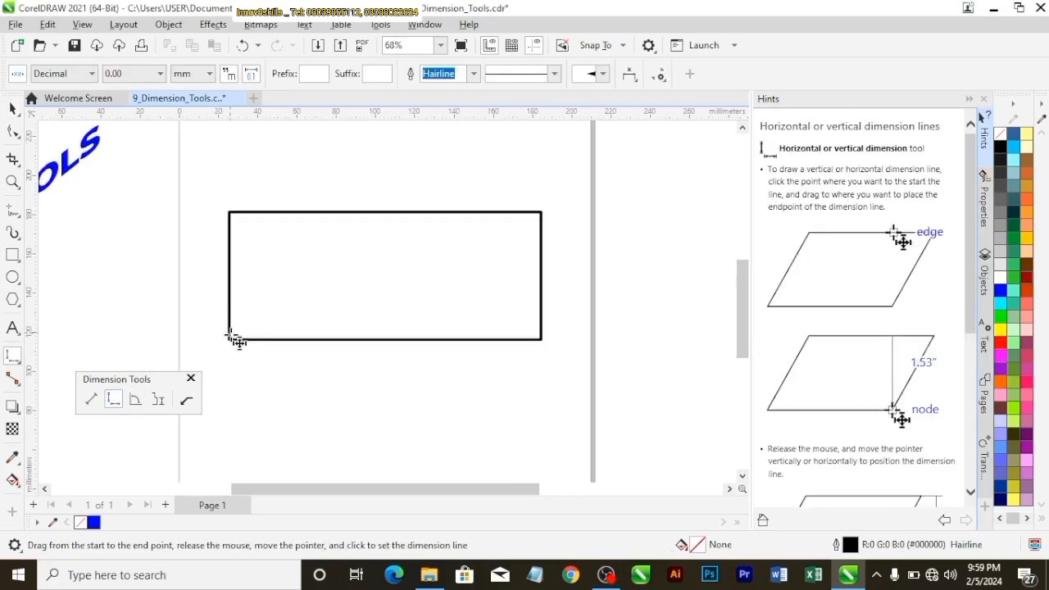
pyautogui.moveTo(230, 339); pyautogui.dragTo(238, 218)
pyautogui.moveTo(230, 213); pyautogui.dragTo(230, 340)
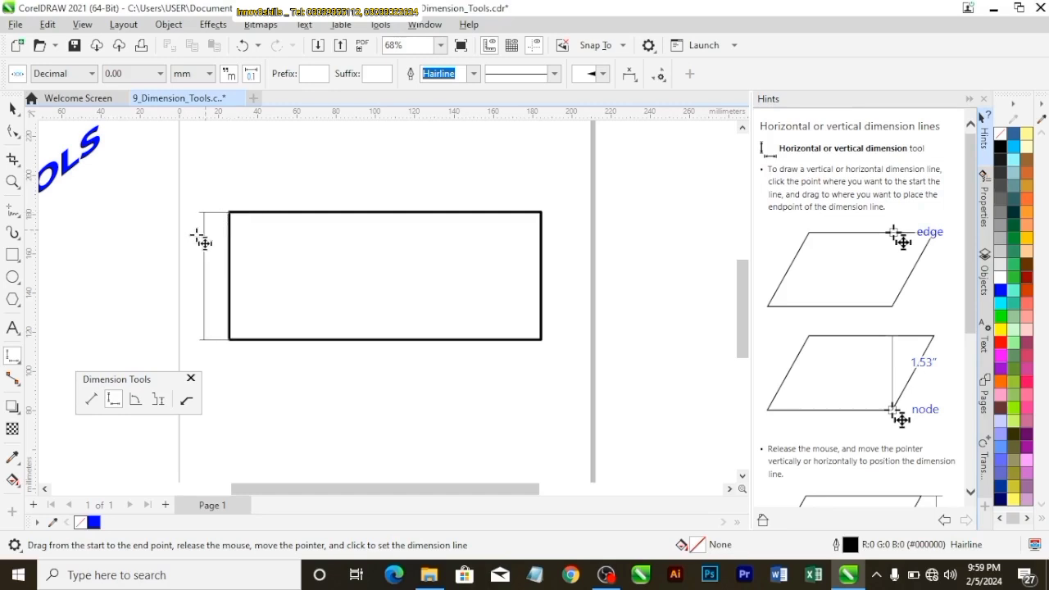
pyautogui.click(208, 255)
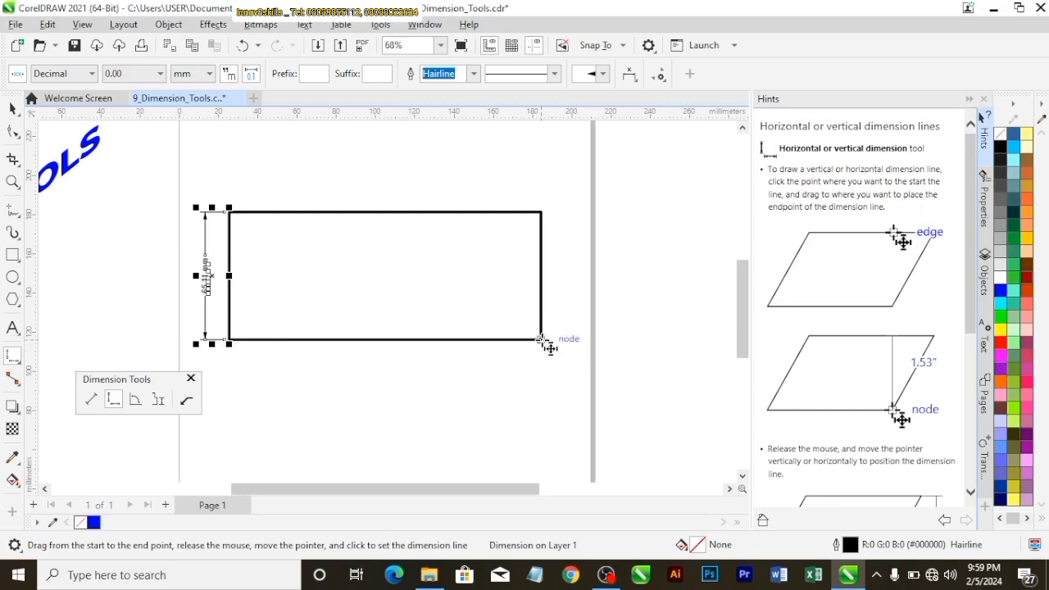
# Add a horizontal dimension to the rectangle's lower edge, with the dimension line below the shape
pyautogui.moveTo(541, 339); pyautogui.dragTo(233, 339)
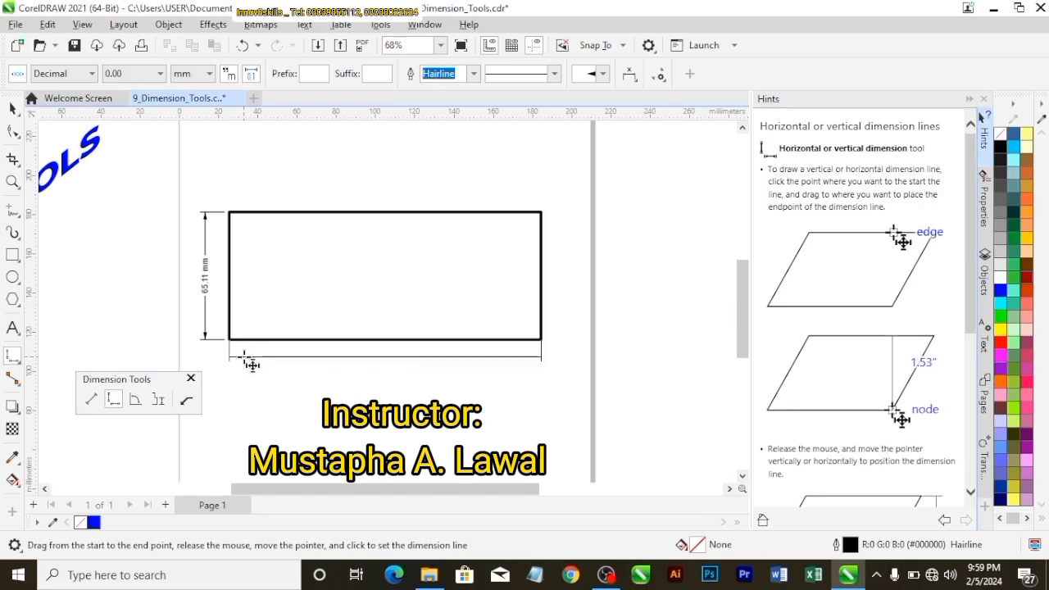
pyautogui.click(381, 365)
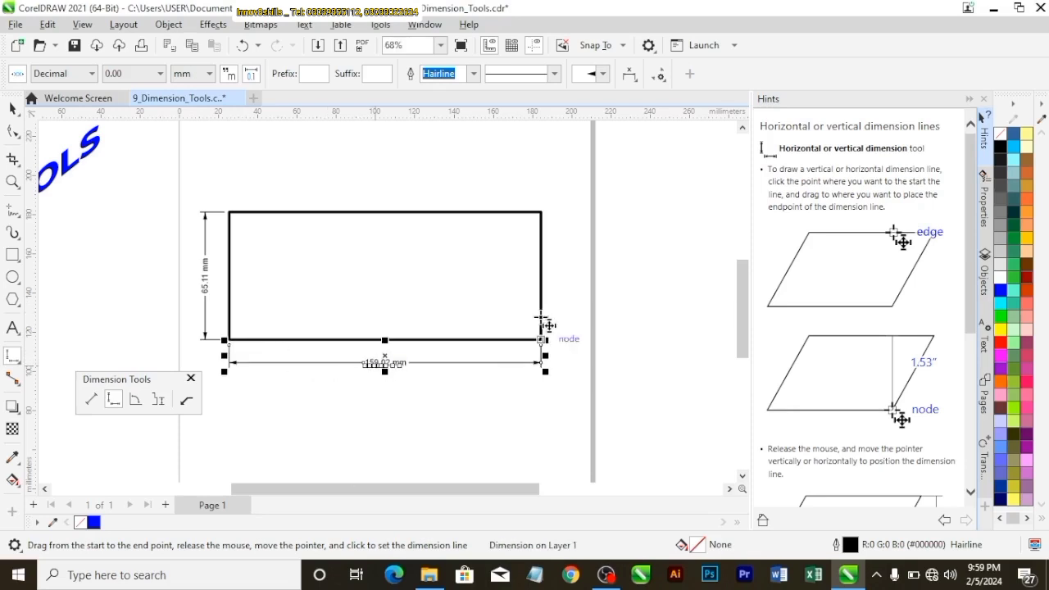
pyautogui.click(12, 108)
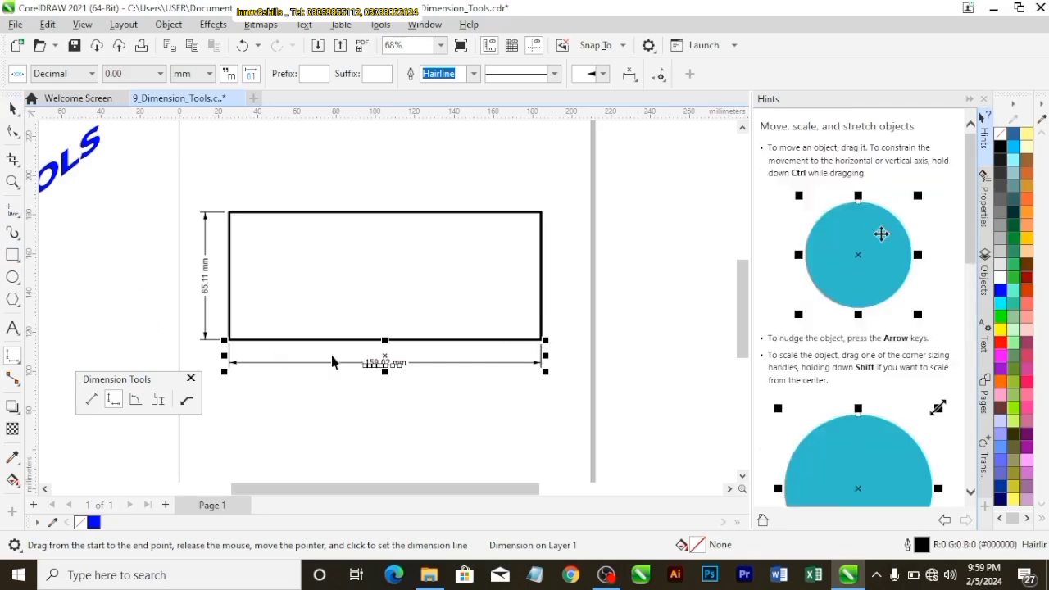
pyautogui.click(443, 395)
# Move the wide rectangle with both dimensions off the page, above the rotated rectangle
pyautogui.scroll(-2, 406, 357)
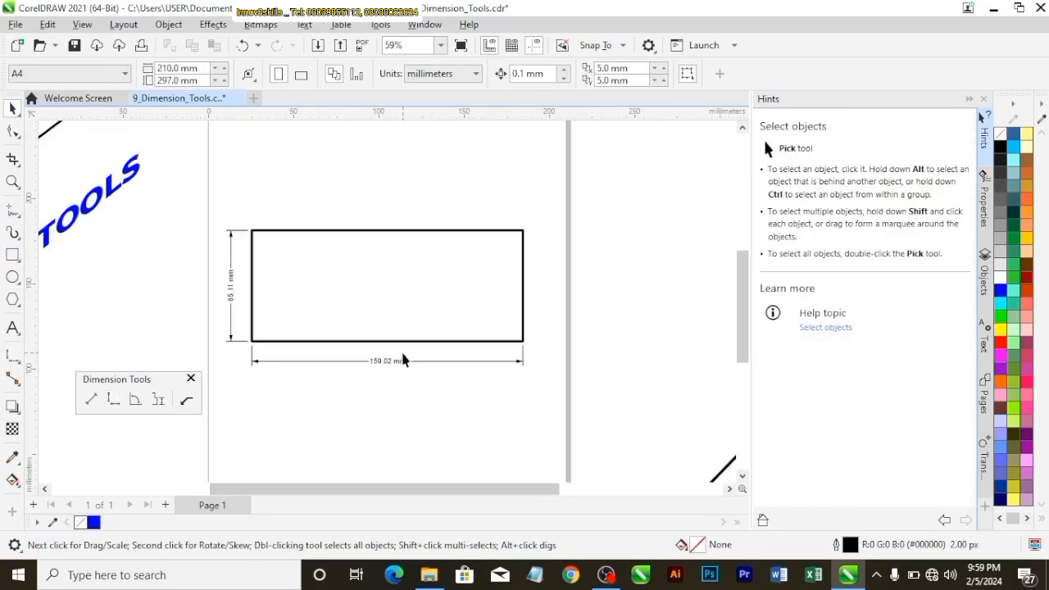
pyautogui.scroll(-3, 412, 355)
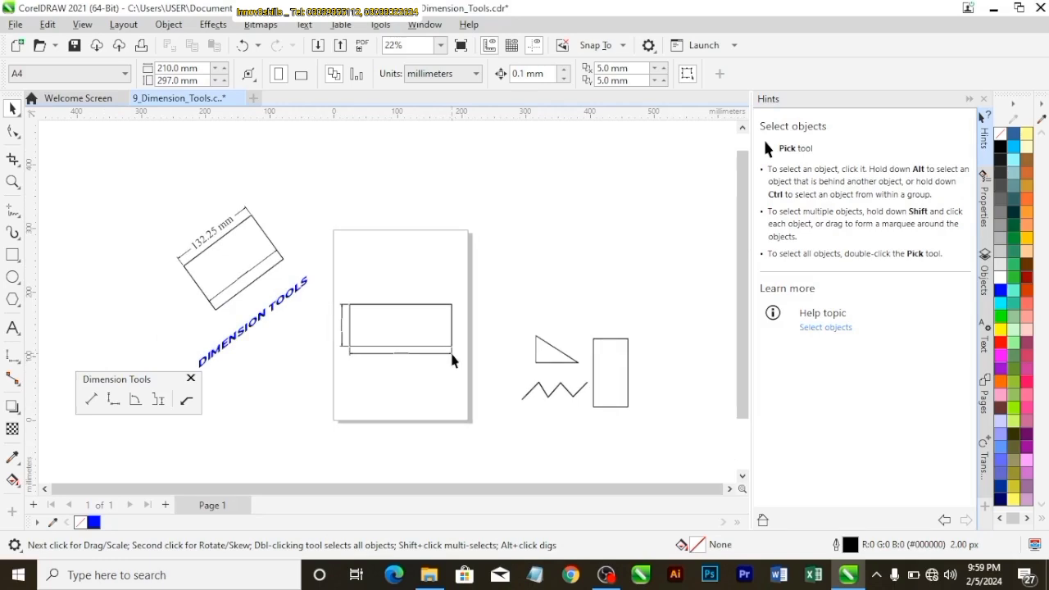
pyautogui.moveTo(415, 340); pyautogui.dragTo(156, 191)
pyautogui.click(305, 217)
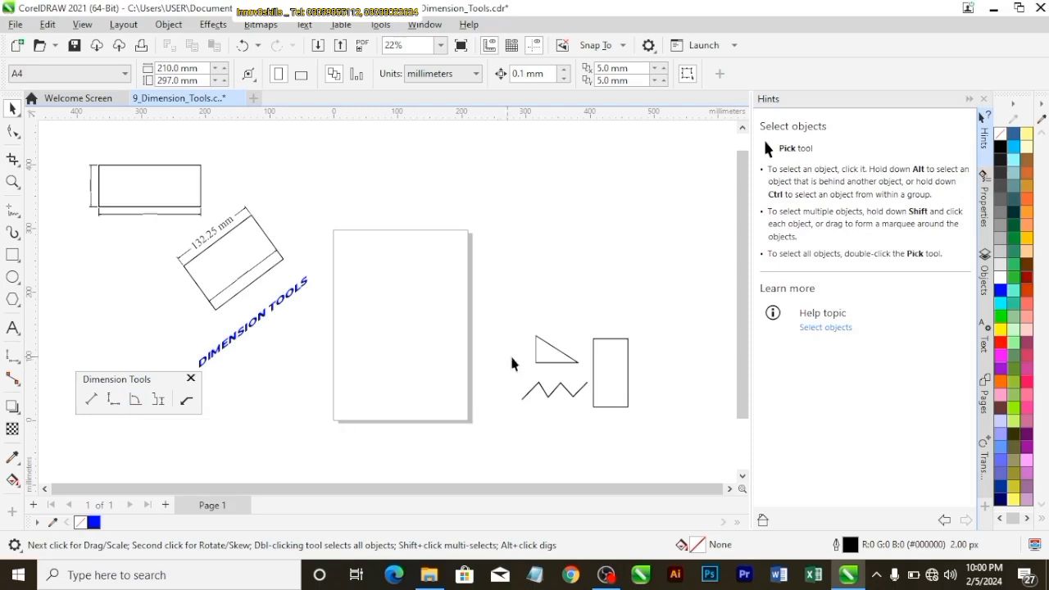
# Move the triangle onto the page and scale it to about 135 mm wide by 86 mm high
pyautogui.click(555, 357)
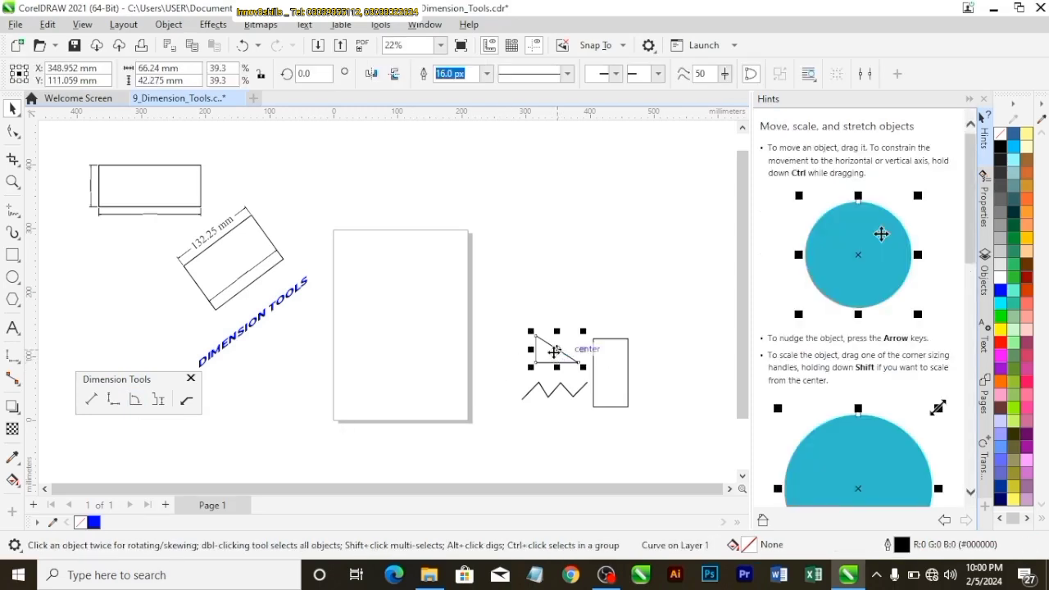
pyautogui.moveTo(555, 351); pyautogui.dragTo(480, 405)
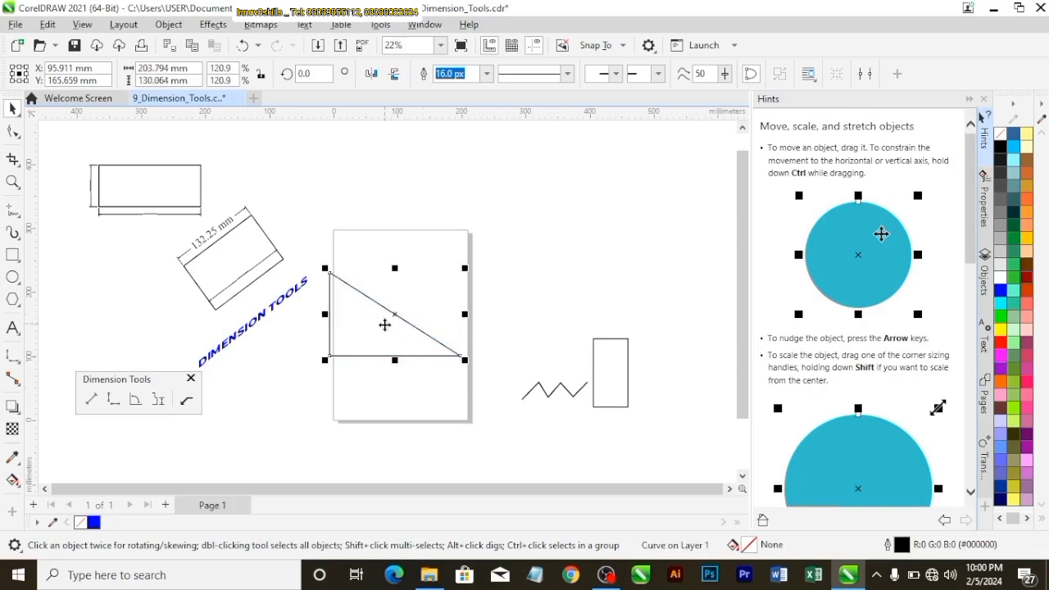
pyautogui.moveTo(385, 323); pyautogui.dragTo(407, 335)
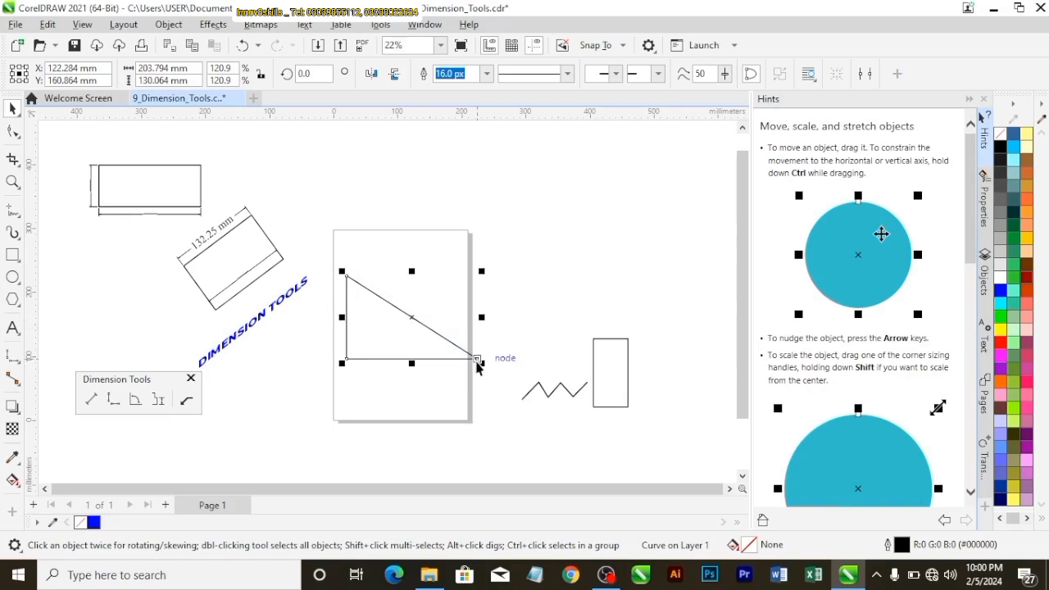
pyautogui.moveTo(478, 367); pyautogui.dragTo(394, 308)
# Add an angular dimension at the triangle's right-angle corner, with the arc inside the shape near the vertex
pyautogui.scroll(2, 393, 351)
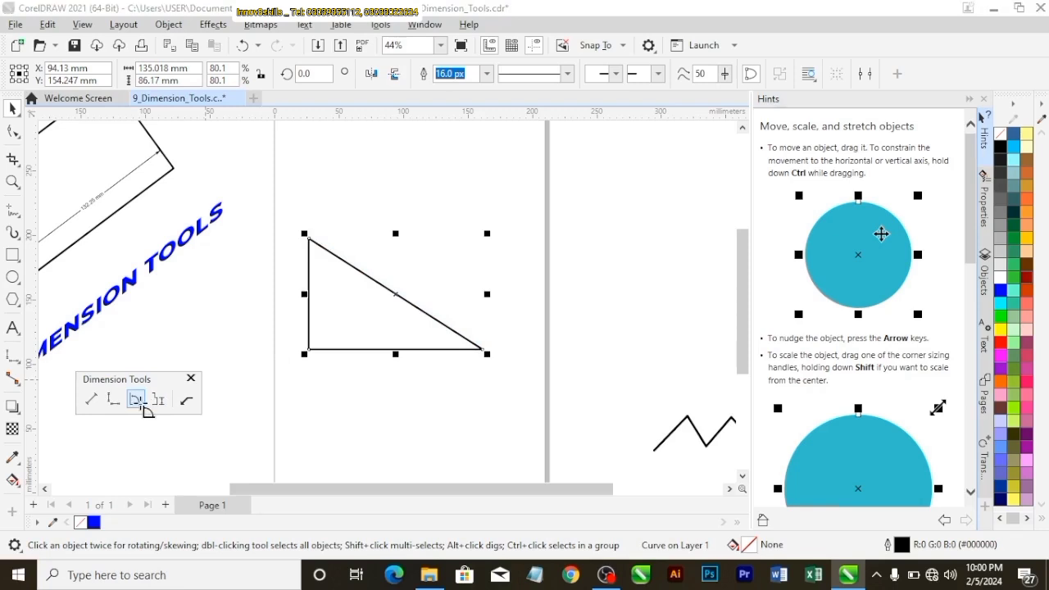
pyautogui.click(142, 405)
pyautogui.moveTo(310, 350); pyautogui.dragTo(311, 327)
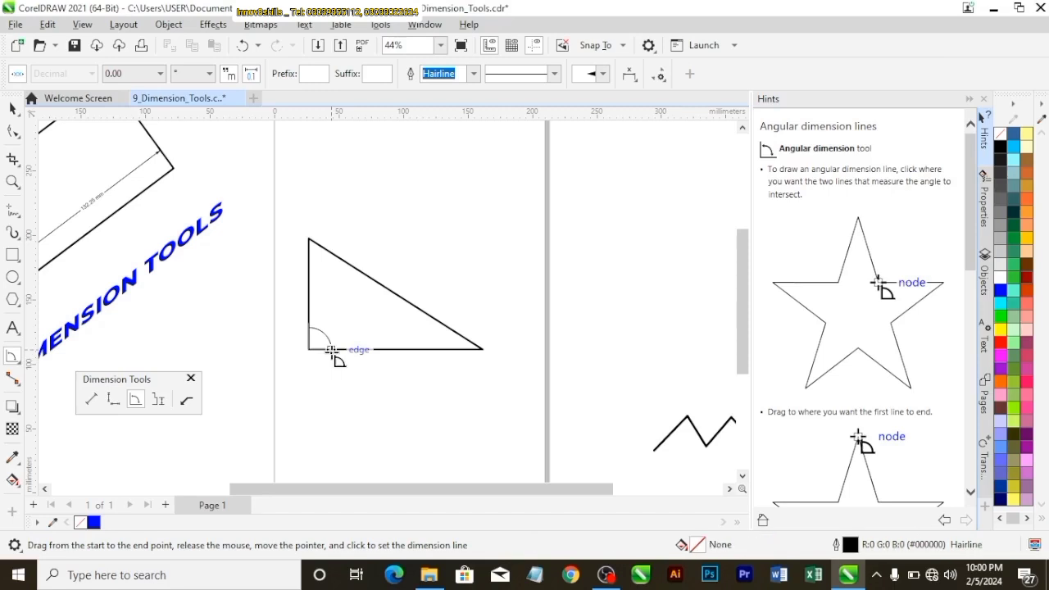
pyautogui.click(326, 342)
pyautogui.scroll(3, 324, 332)
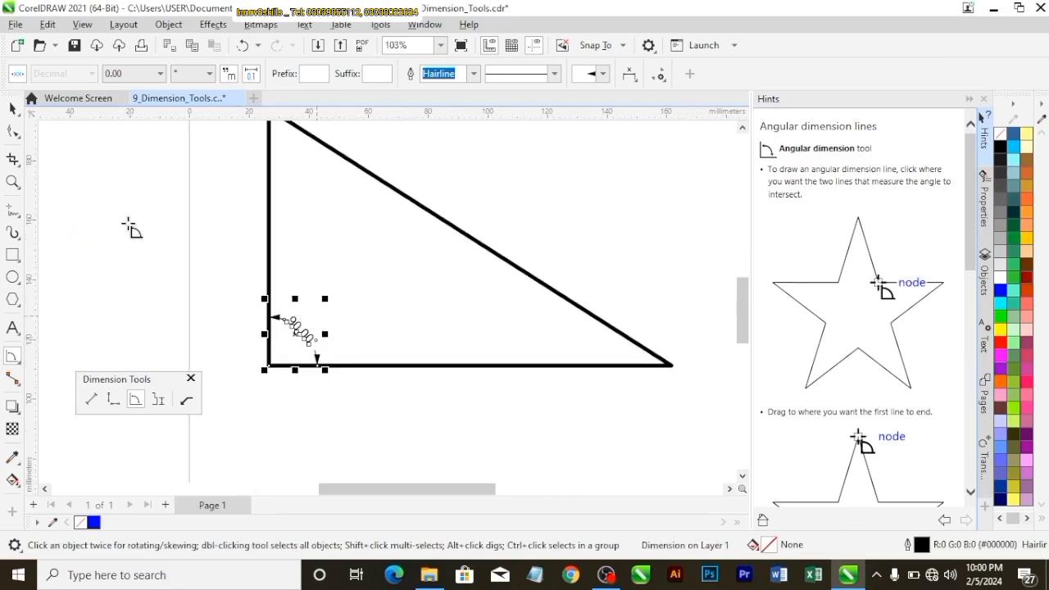
pyautogui.click(13, 109)
pyautogui.click(349, 389)
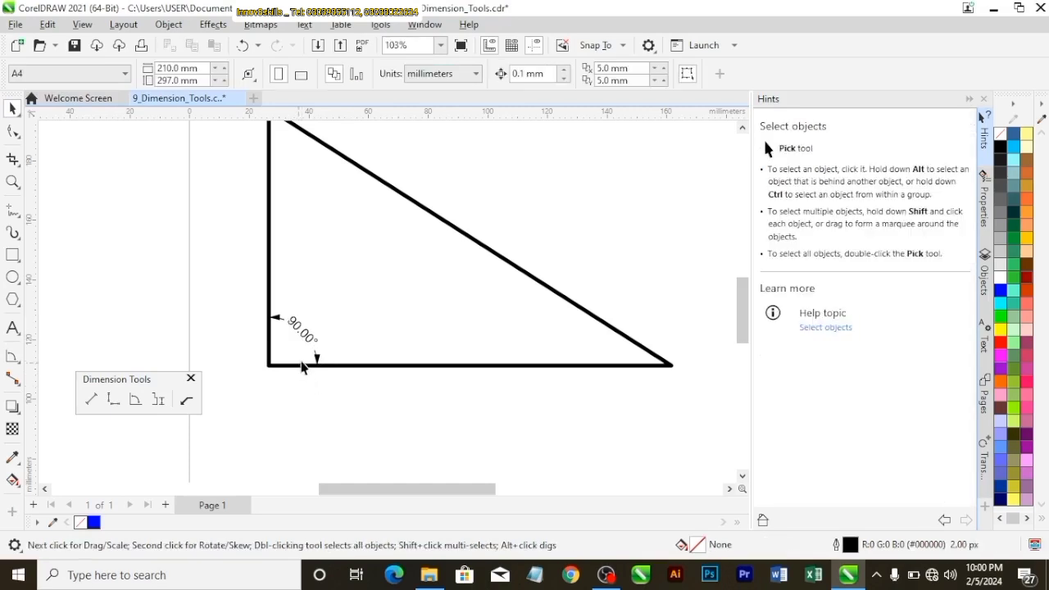
pyautogui.scroll(1, 303, 361)
pyautogui.scroll(-2, 303, 368)
pyautogui.click(309, 345)
pyautogui.click(283, 278)
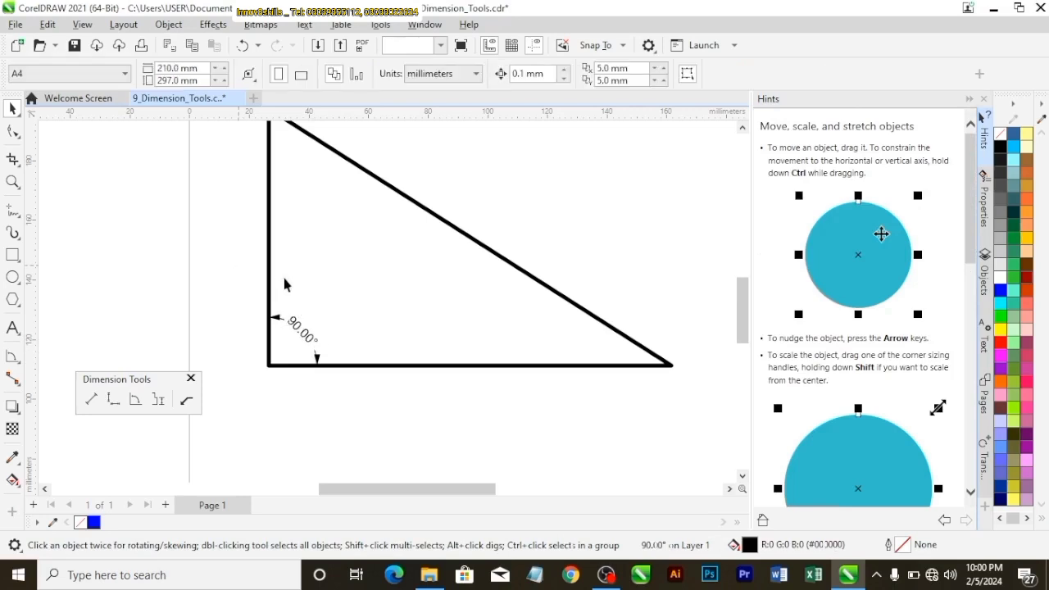
# Add an angular dimension between the vertical edge and the hypotenuse at the triangle's top corner
pyautogui.scroll(-1, 286, 278)
pyautogui.scroll(-1, 286, 282)
pyautogui.scroll(3, 318, 199)
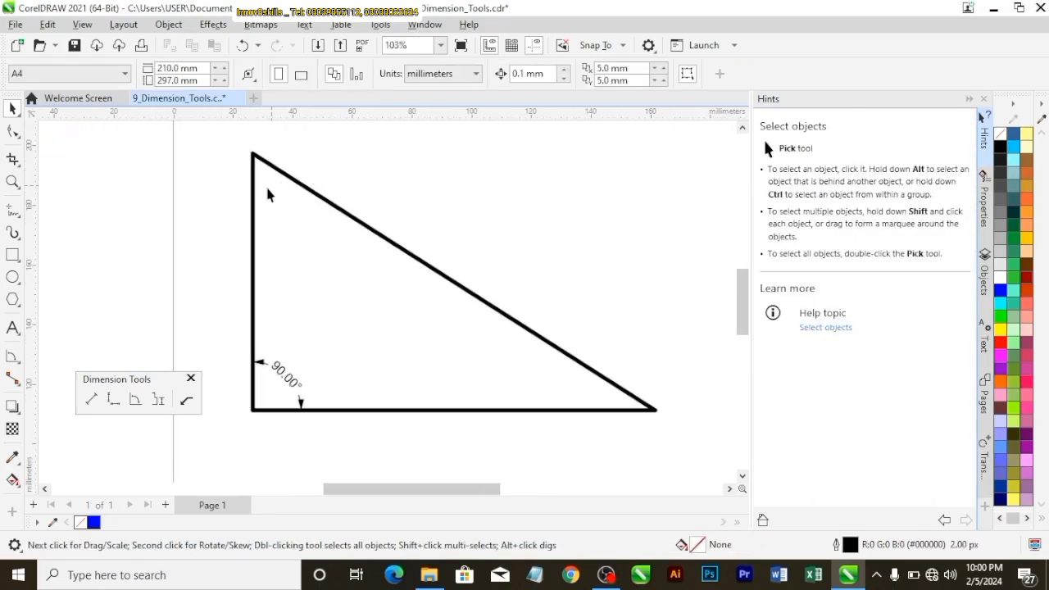
pyautogui.click(135, 399)
pyautogui.scroll(-1, 283, 182)
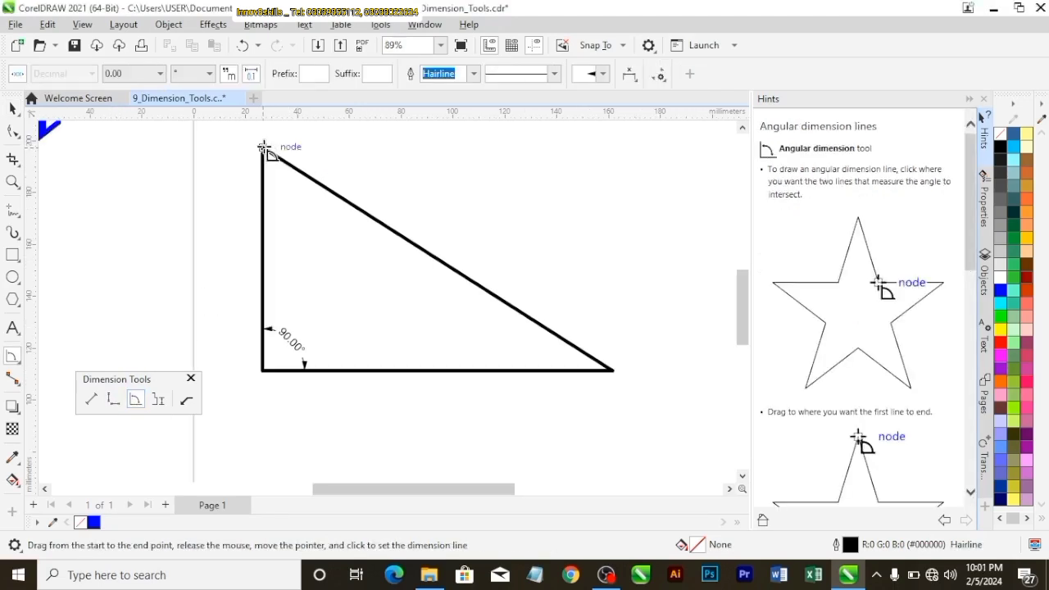
pyautogui.moveTo(264, 148); pyautogui.dragTo(262, 205)
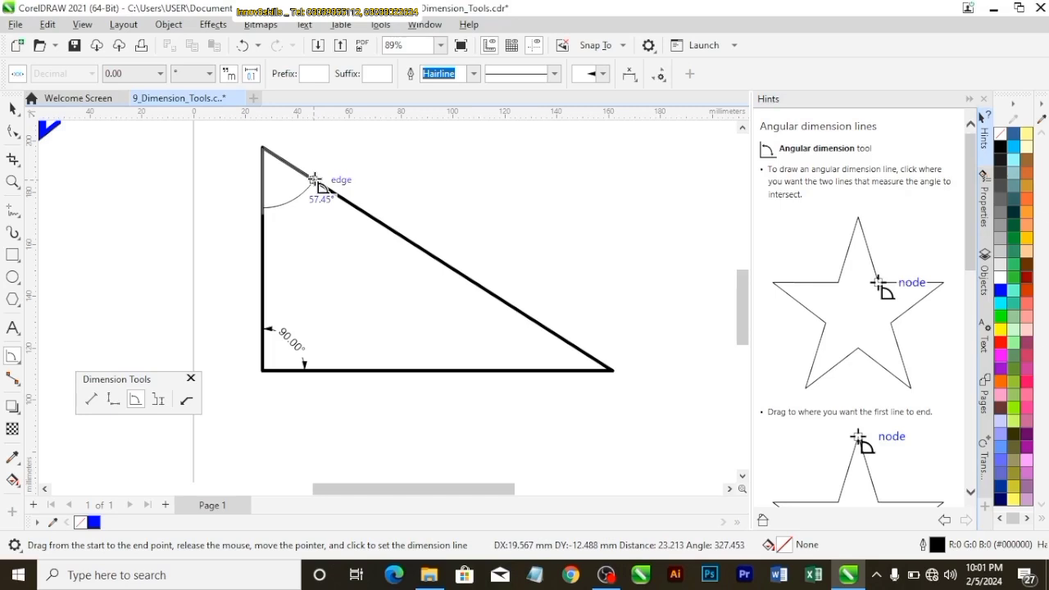
pyautogui.click(314, 179)
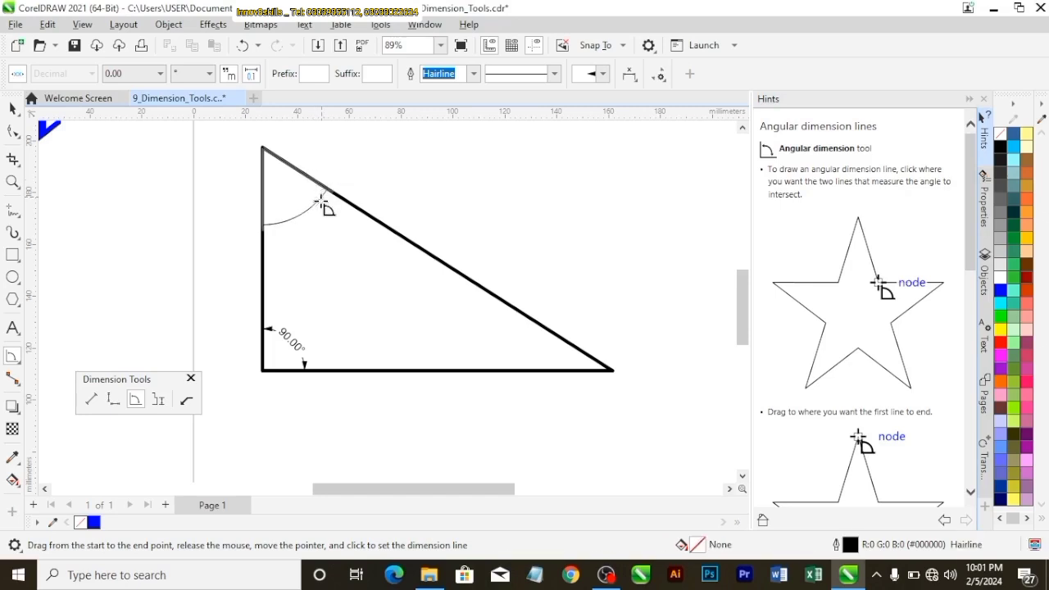
pyautogui.click(302, 184)
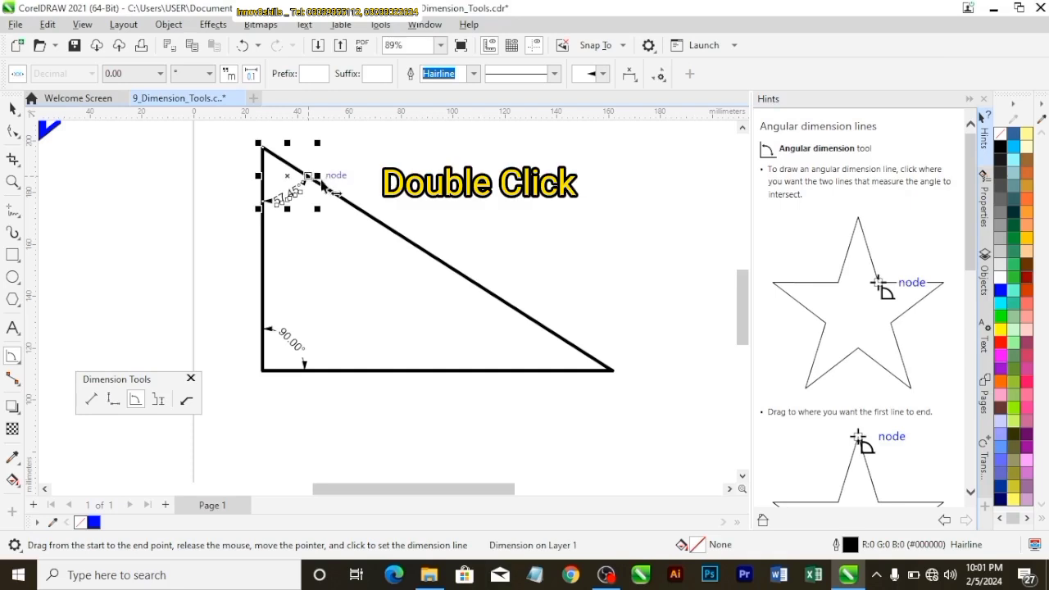
# Undo the last action, and add an angular dimension between the base and the hypotenuse at the triangle's sharp lower corner
pyautogui.scroll(2, 308, 242)
pyautogui.scroll(-3, 306, 242)
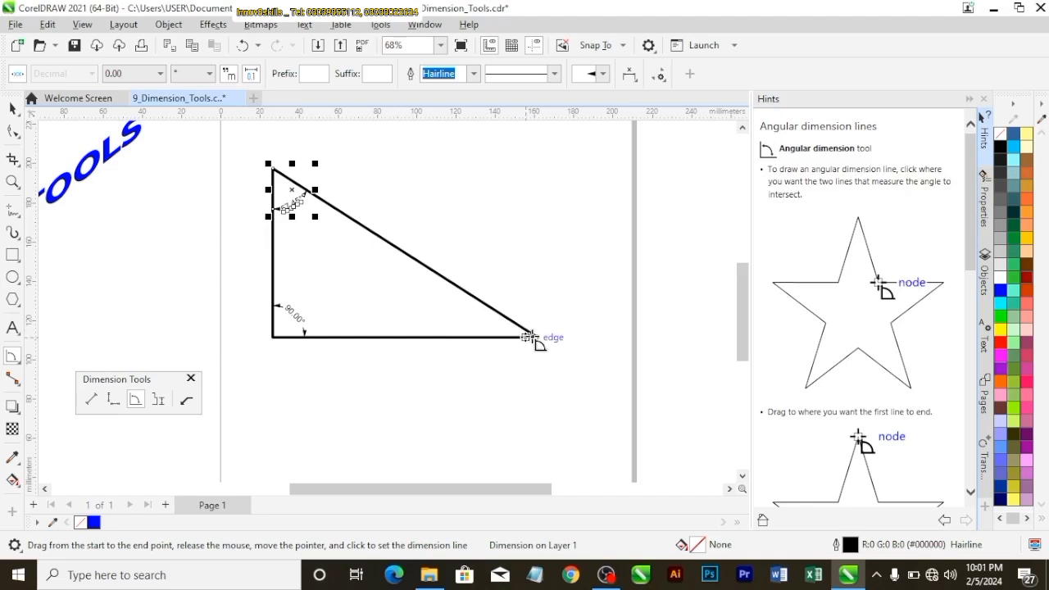
pyautogui.scroll(2, 536, 337)
pyautogui.hotkey('ctrl', 'z')
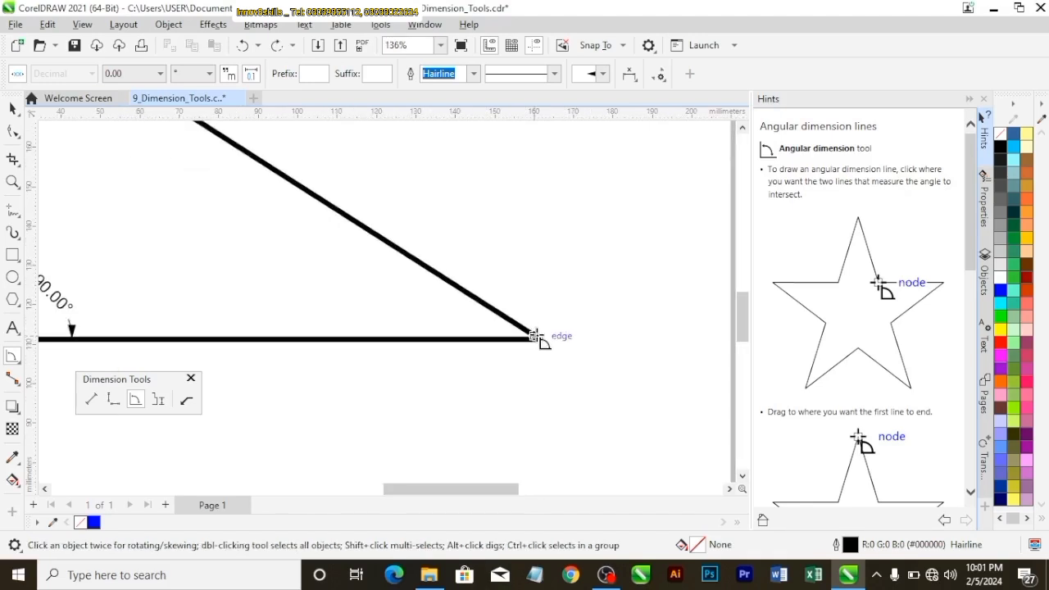
pyautogui.moveTo(532, 339); pyautogui.dragTo(487, 340)
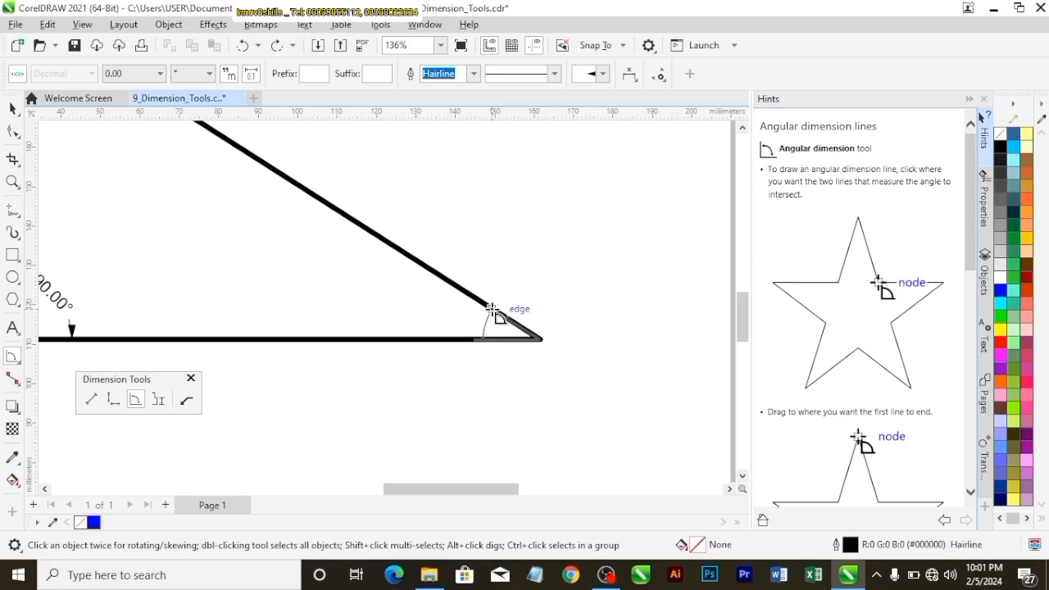
pyautogui.click(491, 310)
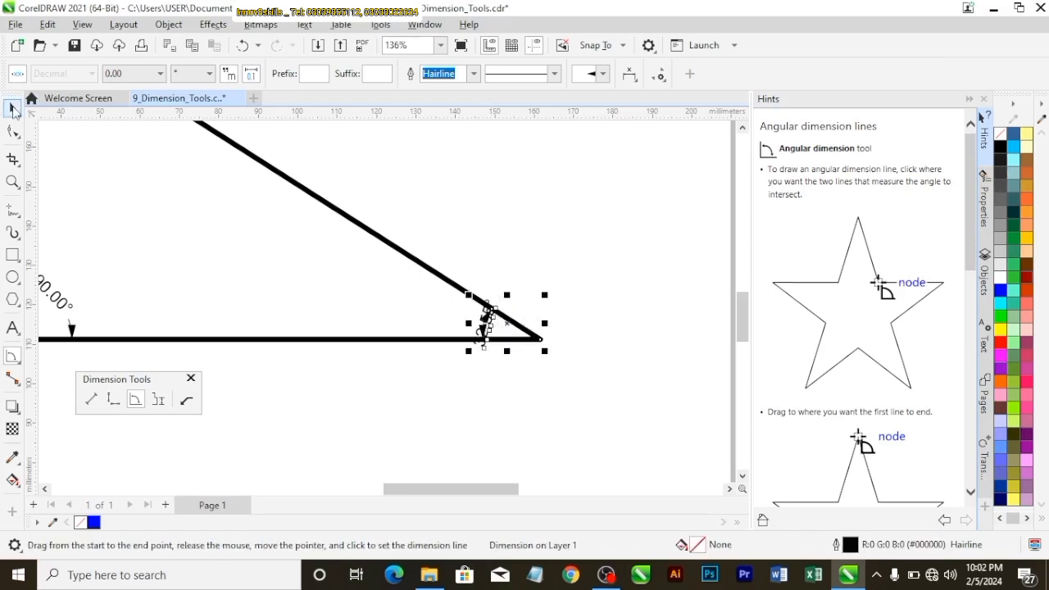
pyautogui.click(13, 109)
pyautogui.scroll(1, 501, 287)
pyautogui.click(502, 263)
# Move the sharp corner's angle text away from the vertex so it fits between the dimension's arrowheads
pyautogui.scroll(2, 418, 445)
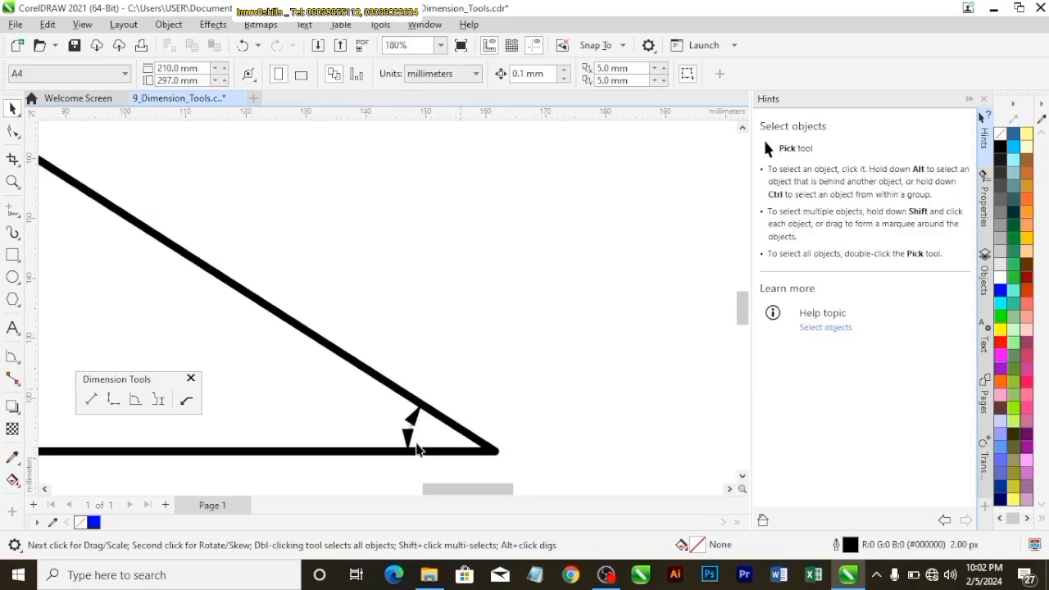
pyautogui.scroll(5, 417, 449)
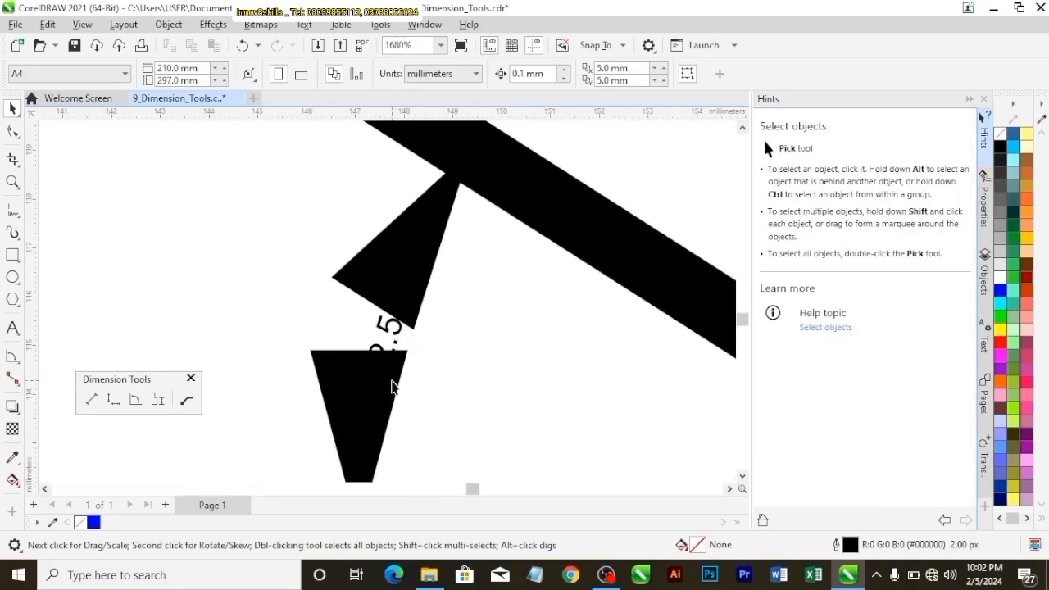
pyautogui.scroll(1, 391, 383)
pyautogui.click(400, 324)
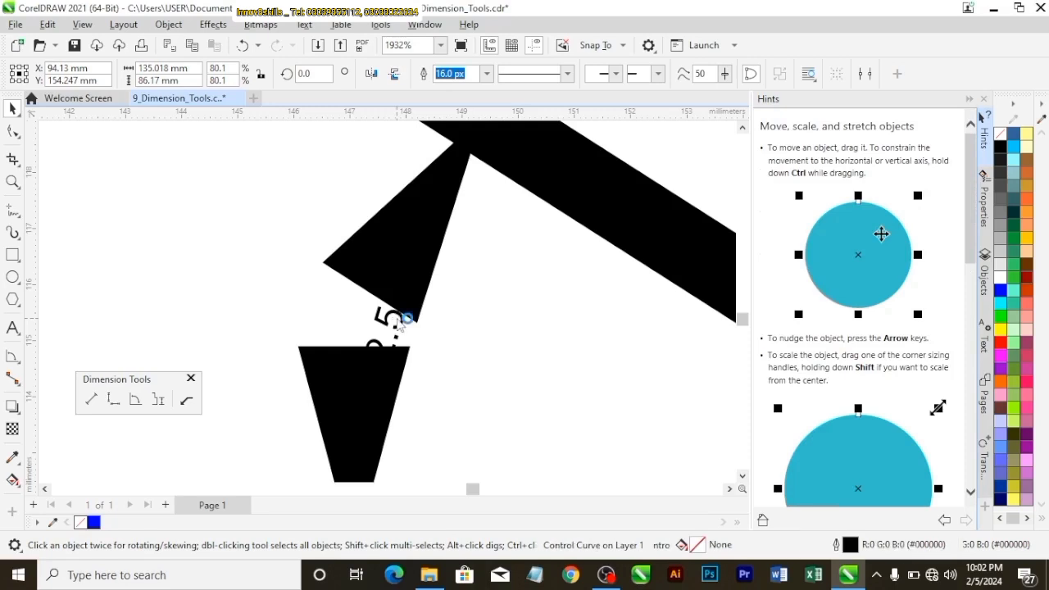
pyautogui.click(395, 325)
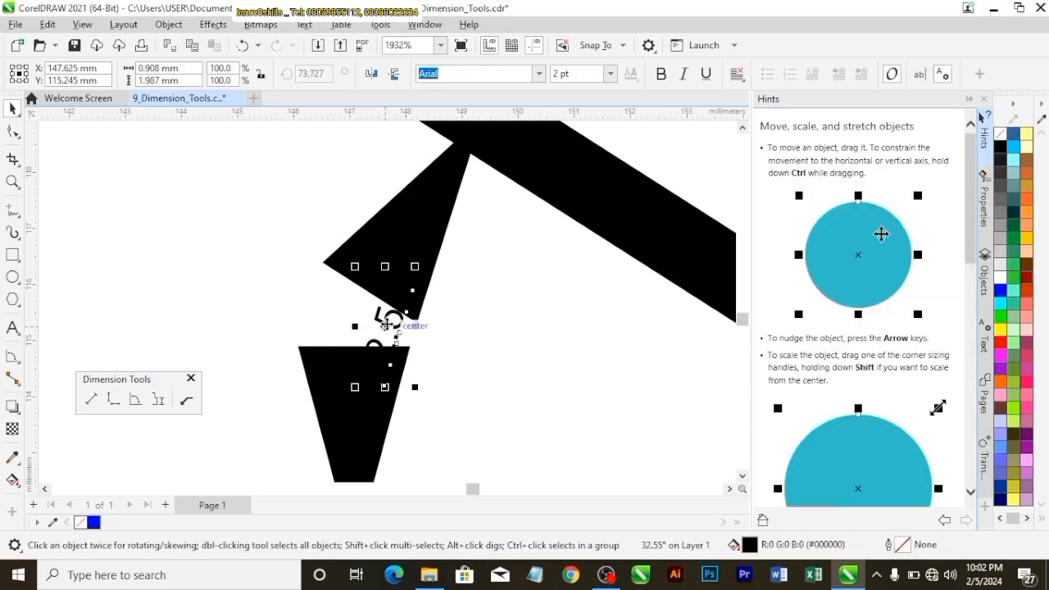
pyautogui.moveTo(385, 325); pyautogui.dragTo(249, 260)
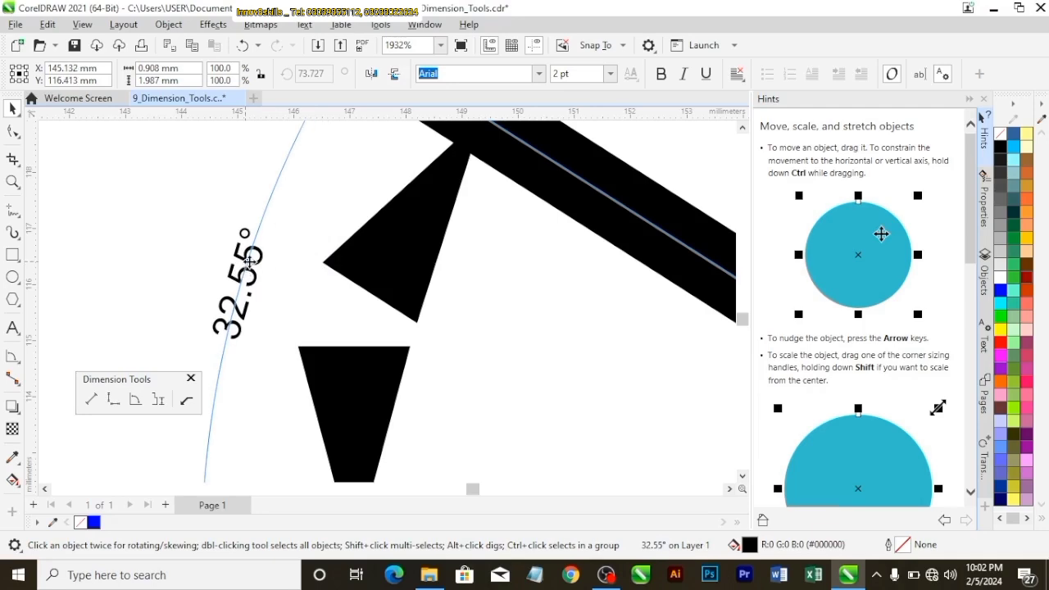
pyautogui.scroll(-12, 328, 265)
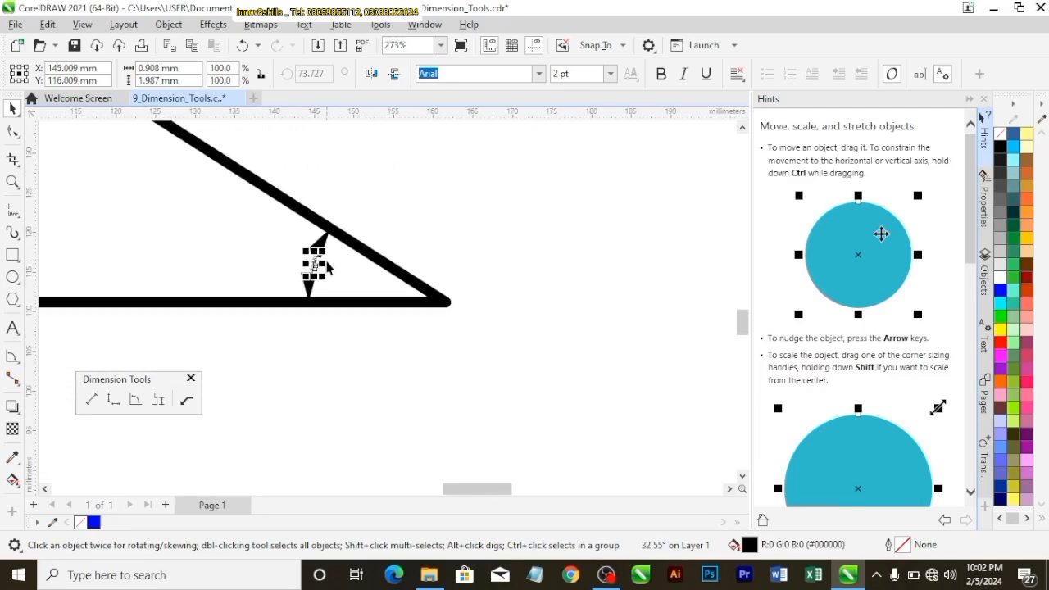
pyautogui.scroll(9, 326, 267)
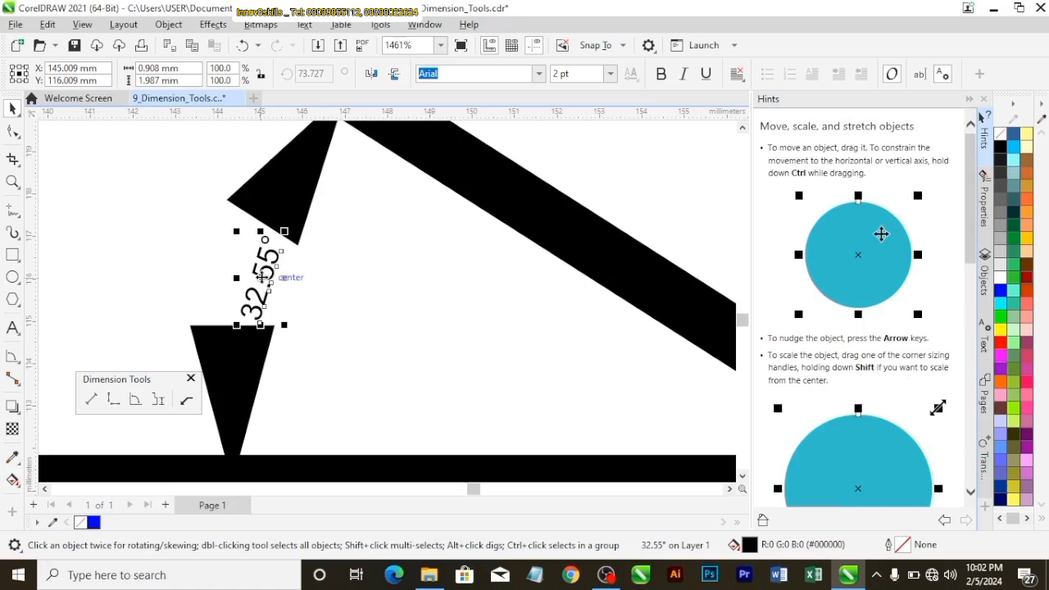
pyautogui.scroll(-5, 271, 271)
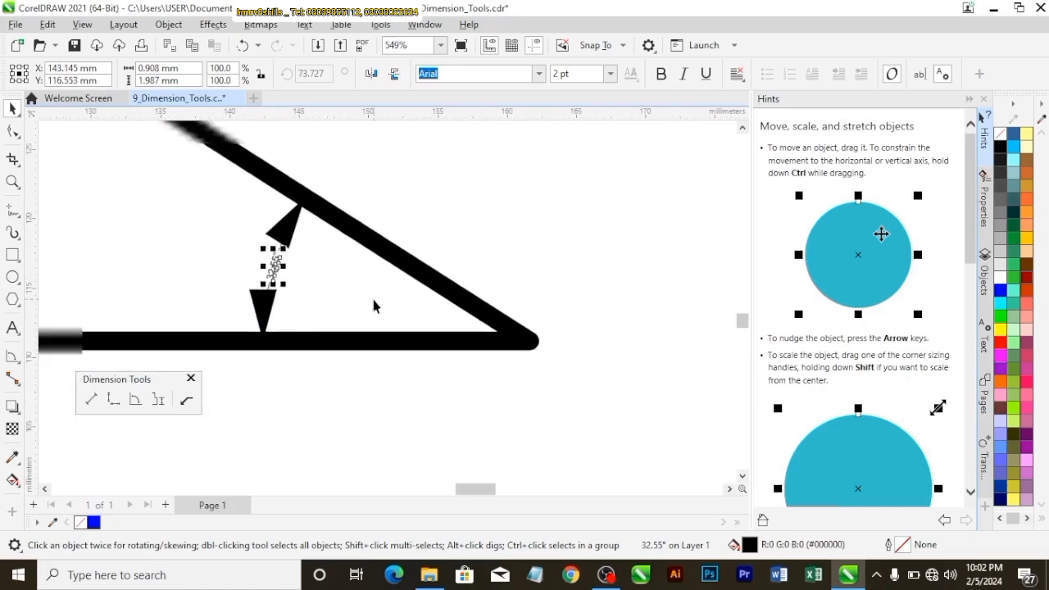
# Move the triangle together with its angular dimensions off the page into the empty area on its right side
pyautogui.scroll(-2, 374, 306)
pyautogui.click(312, 300)
pyautogui.scroll(9, 311, 297)
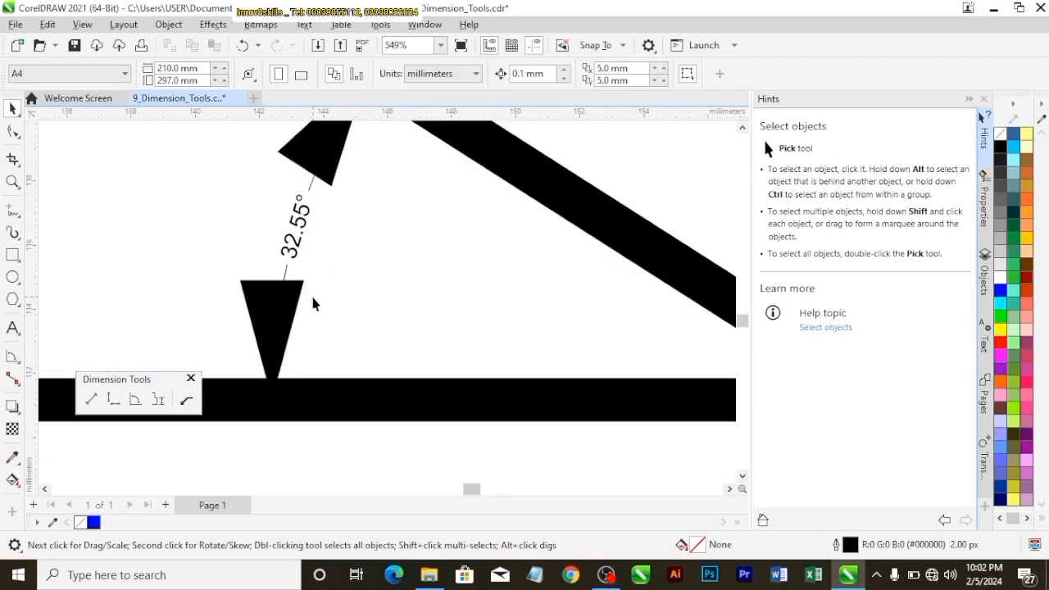
pyautogui.scroll(-5, 308, 188)
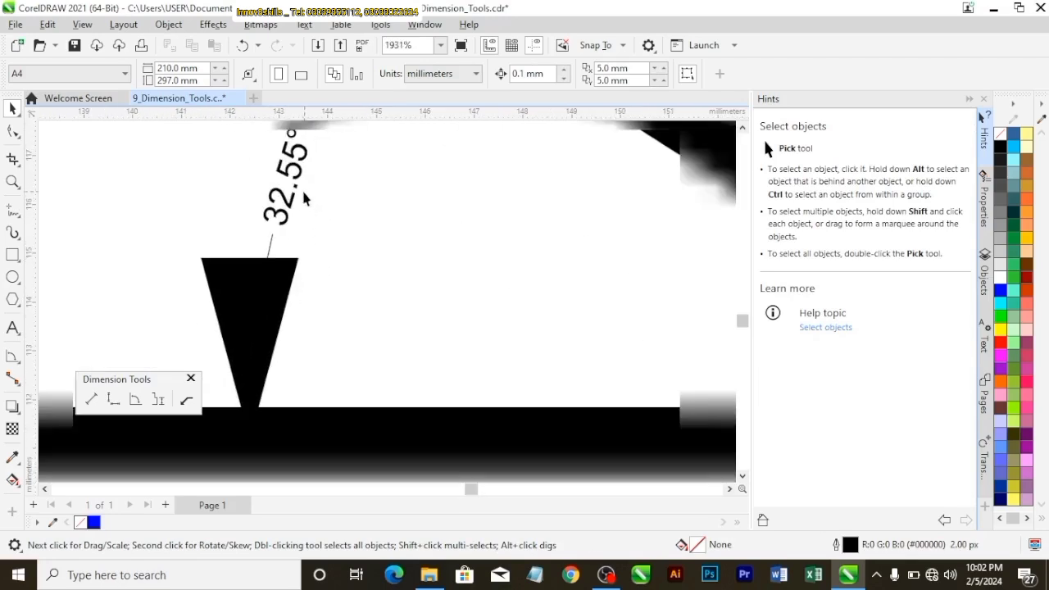
pyautogui.click(439, 47)
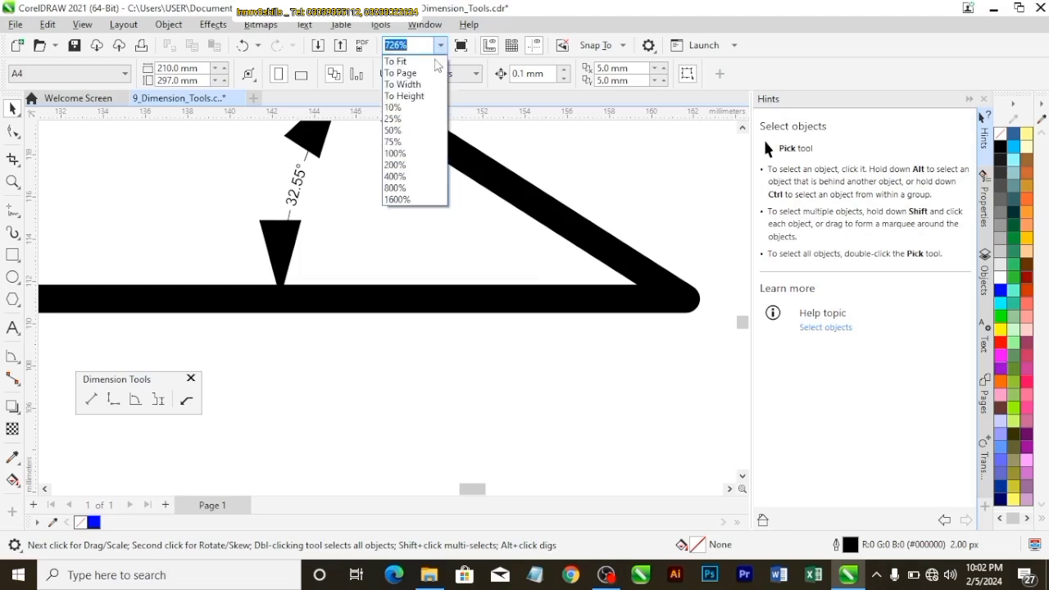
pyautogui.click(403, 73)
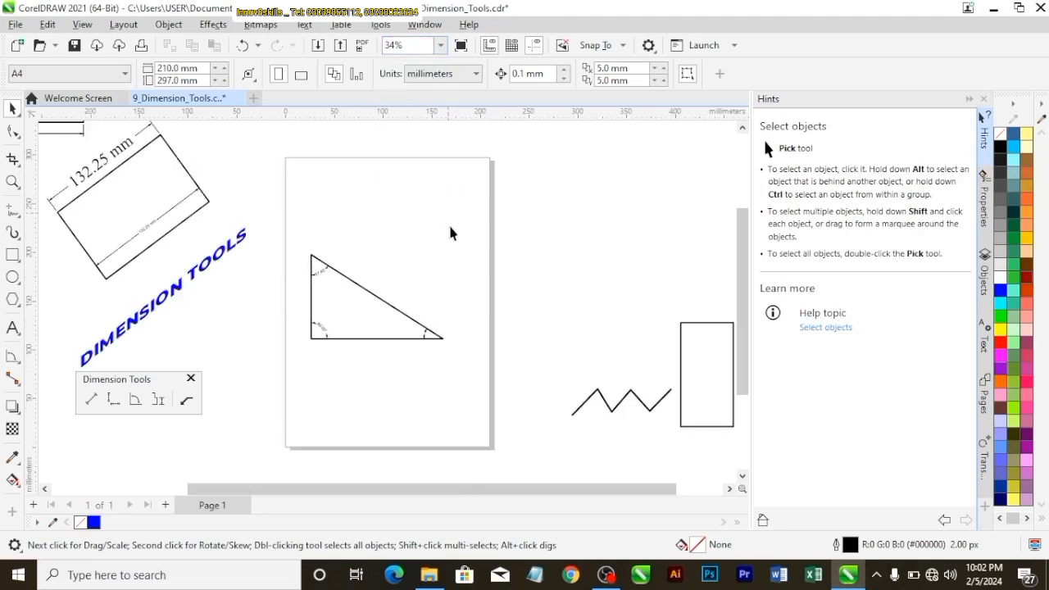
pyautogui.click(386, 330)
pyautogui.moveTo(389, 297); pyautogui.dragTo(651, 236)
# Move the zigzag line onto the page and enlarge it proportionally to about 190 mm wide
pyautogui.click(700, 369)
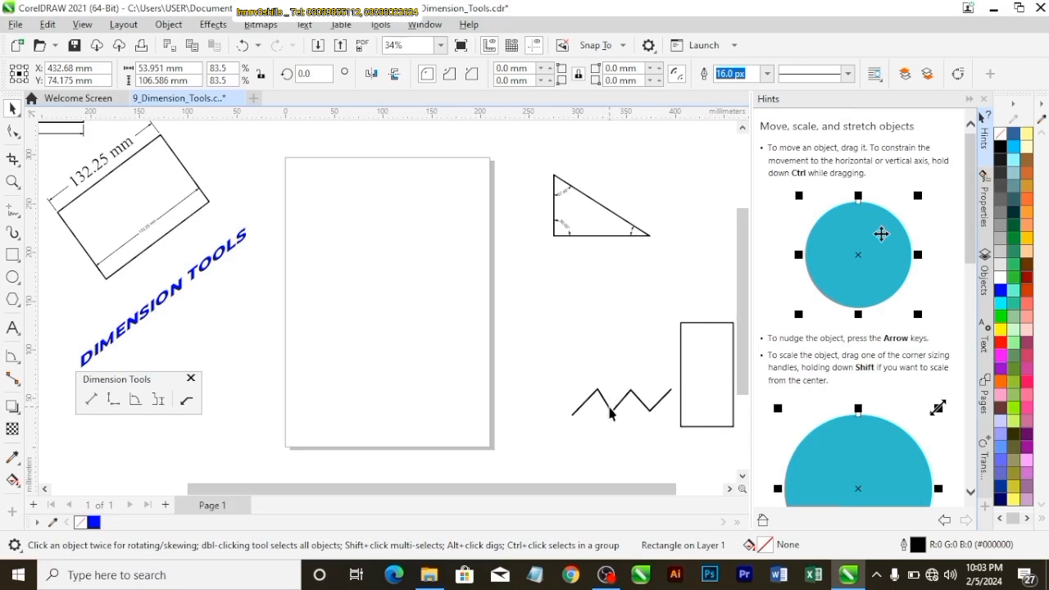
pyautogui.click(610, 414)
pyautogui.moveTo(630, 397); pyautogui.dragTo(394, 310)
pyautogui.moveTo(441, 343); pyautogui.dragTo(486, 387)
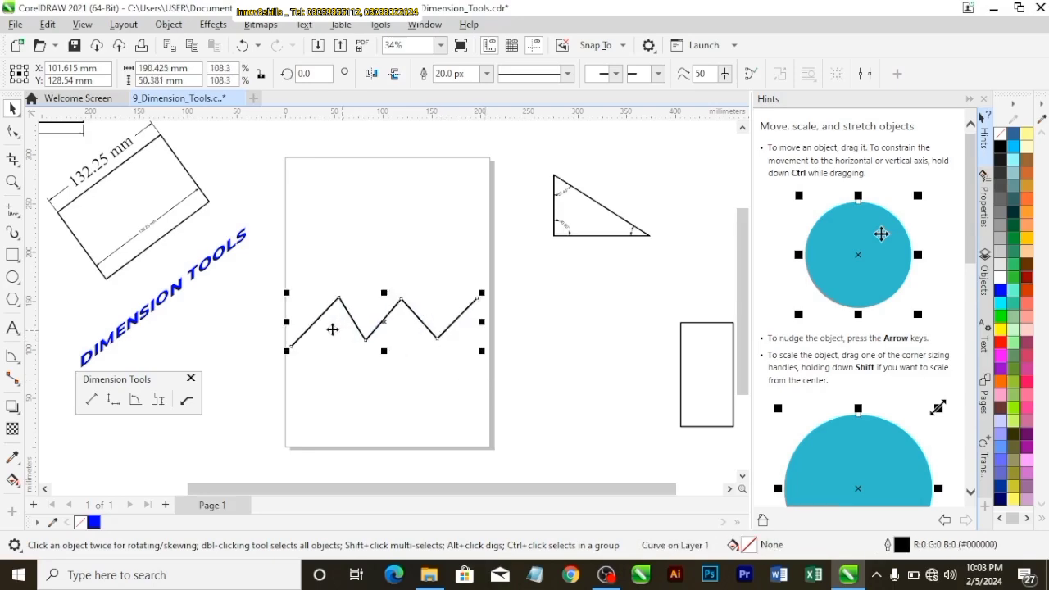
pyautogui.click(281, 339)
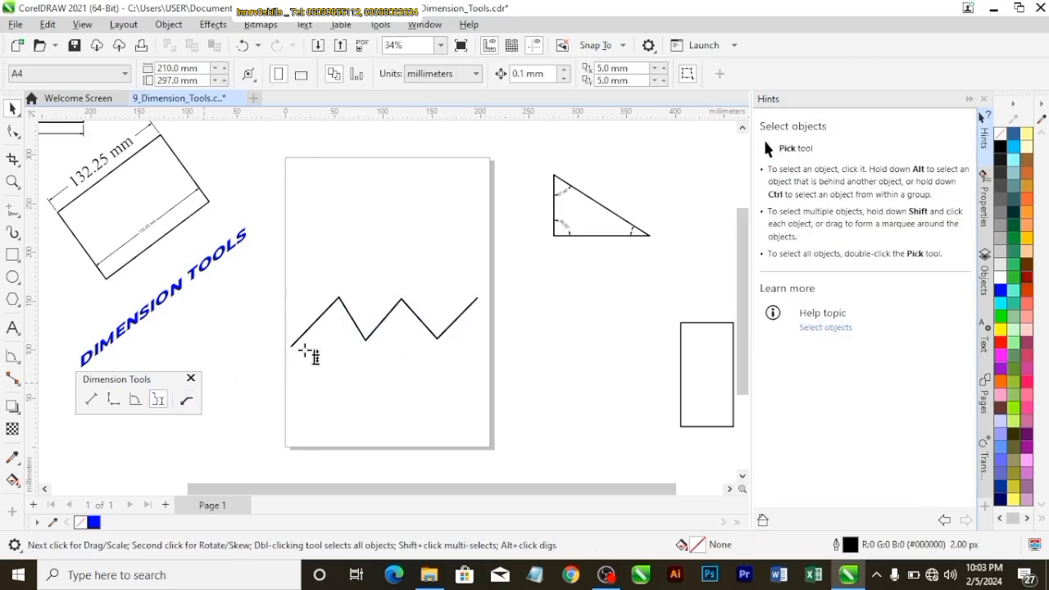
# Add a segment dimension to the zigzag's first rising segment, with the dimension line above and parallel to it
pyautogui.scroll(1, 303, 348)
pyautogui.scroll(2, 302, 345)
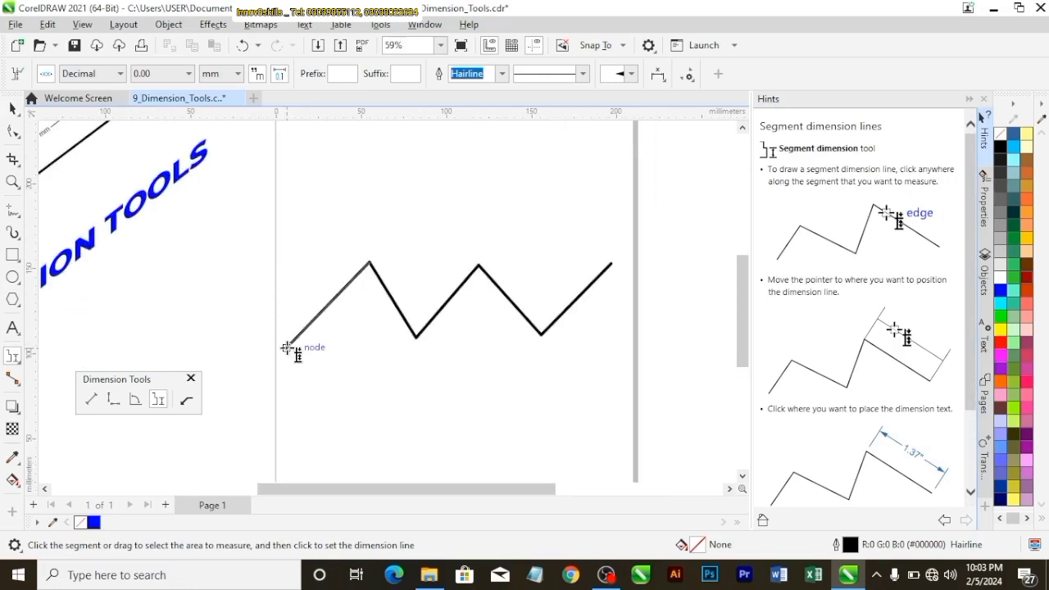
pyautogui.scroll(1, 287, 348)
pyautogui.click(357, 271)
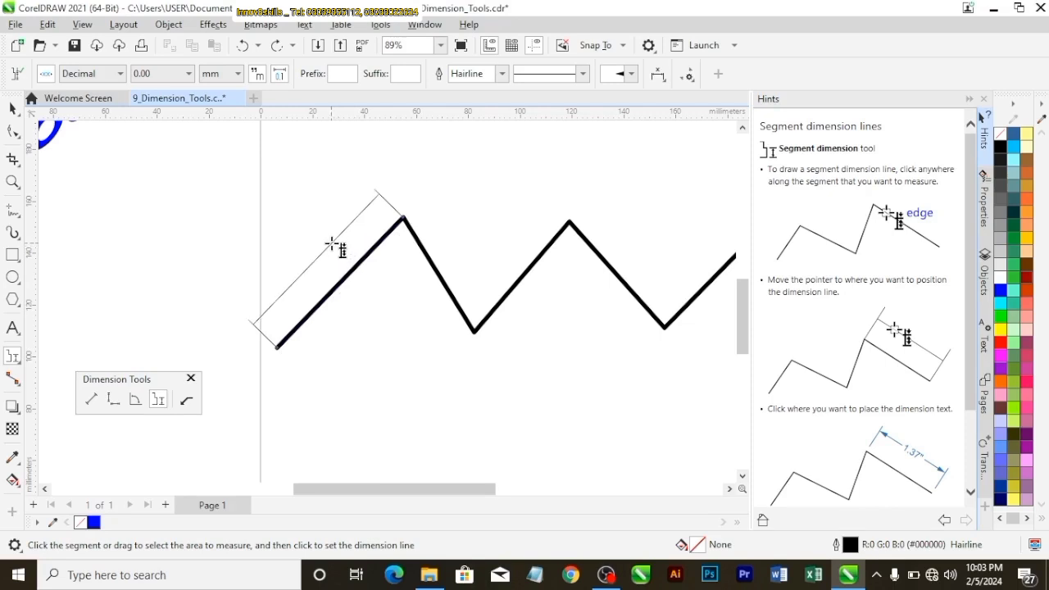
pyautogui.click(337, 248)
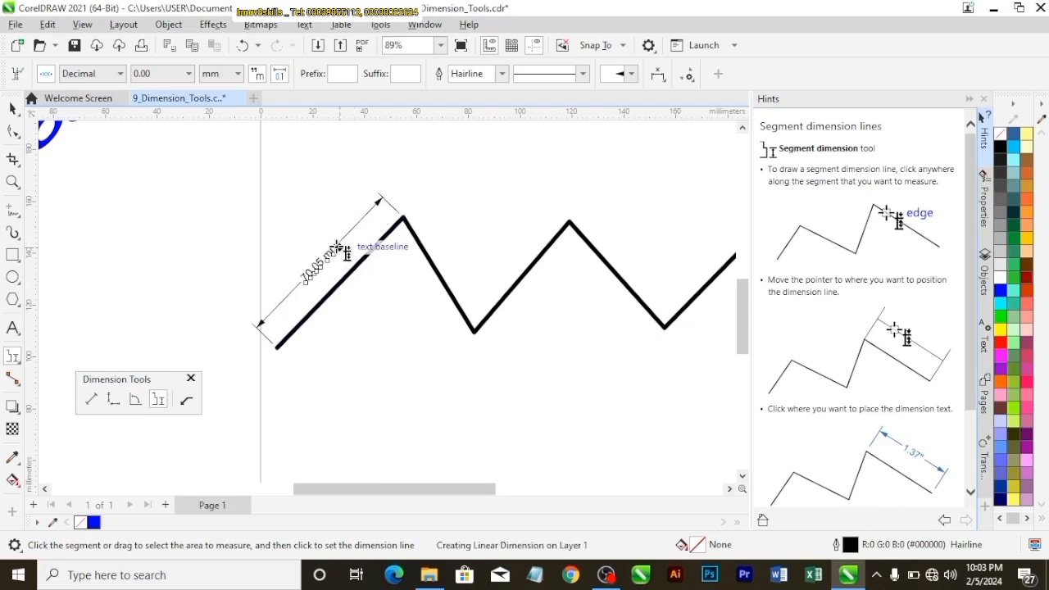
# Add segment dimensions to the zigzag's middle rising segment, placed below it, and to its last rising segment, placed above it
pyautogui.click(569, 225)
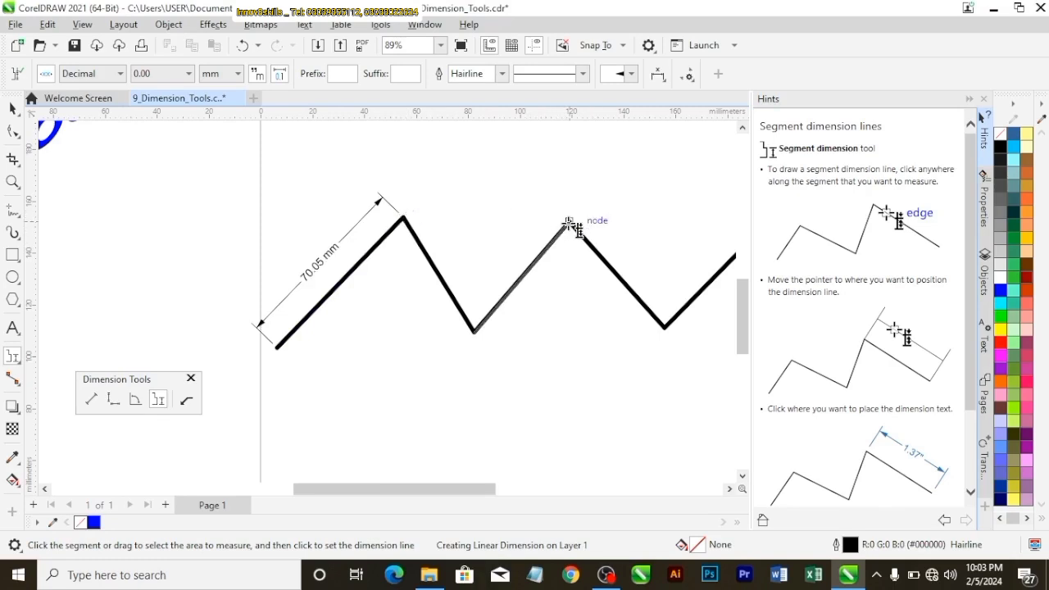
pyautogui.click(564, 277)
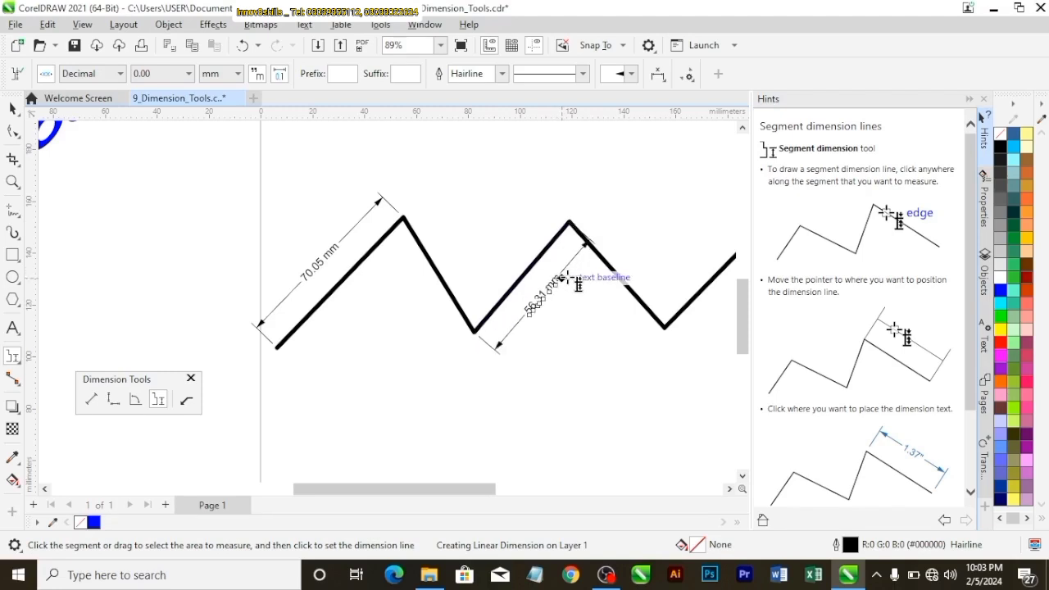
pyautogui.scroll(-2, 564, 277)
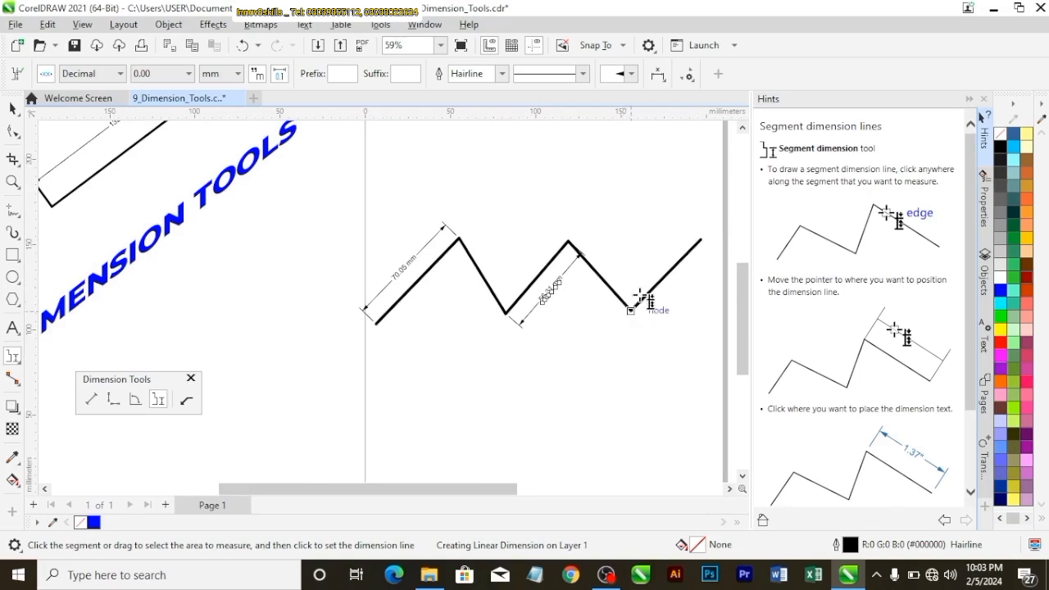
pyautogui.click(693, 236)
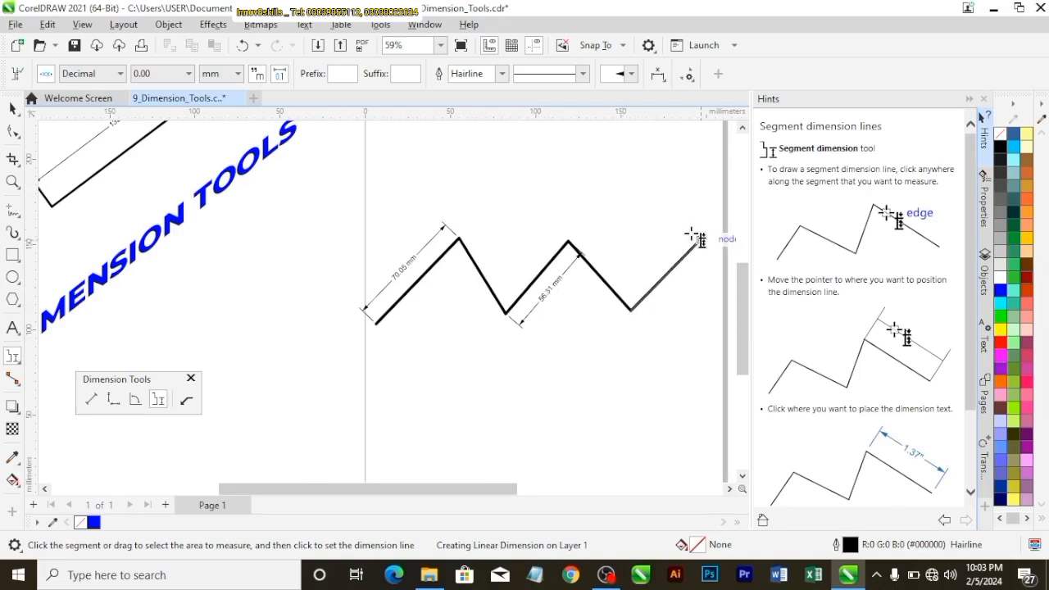
pyautogui.click(656, 260)
pyautogui.scroll(2, 555, 292)
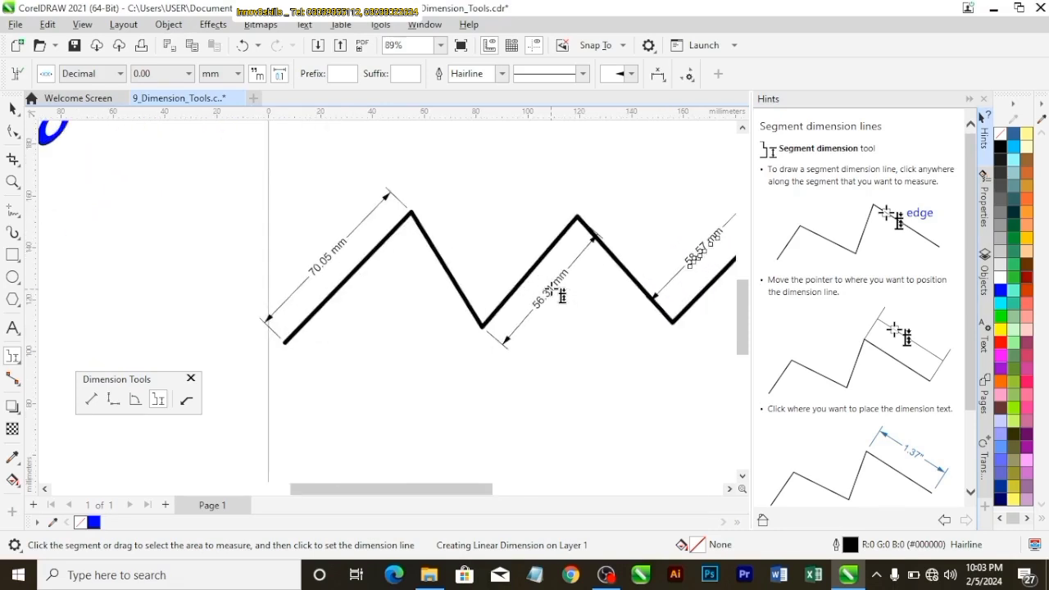
pyautogui.scroll(-3, 554, 290)
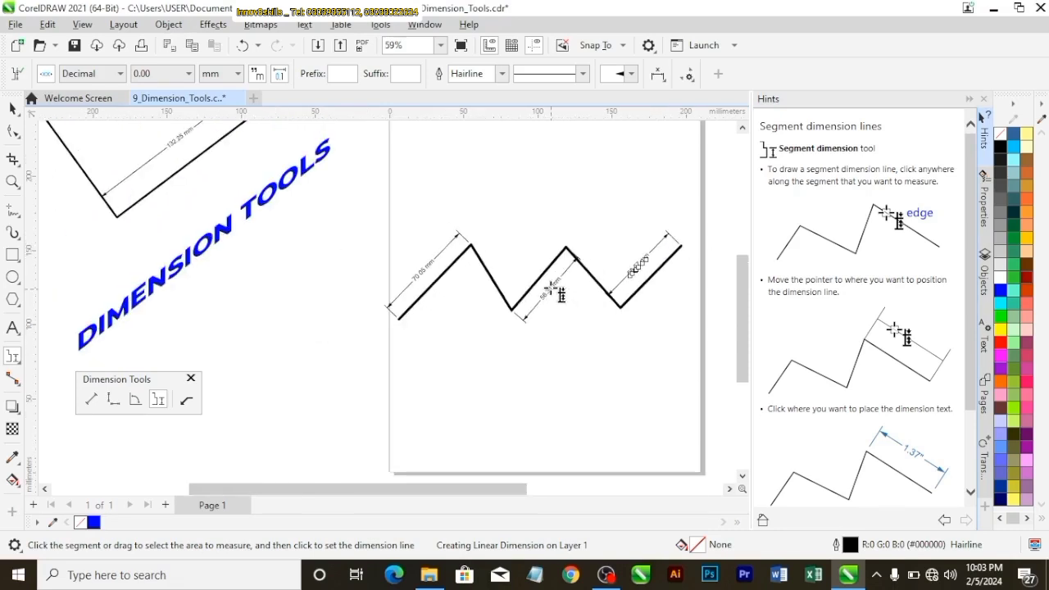
# Move the zigzag together with its segment dimensions off the page to the area below the triangle
pyautogui.click(441, 45)
pyautogui.click(440, 85)
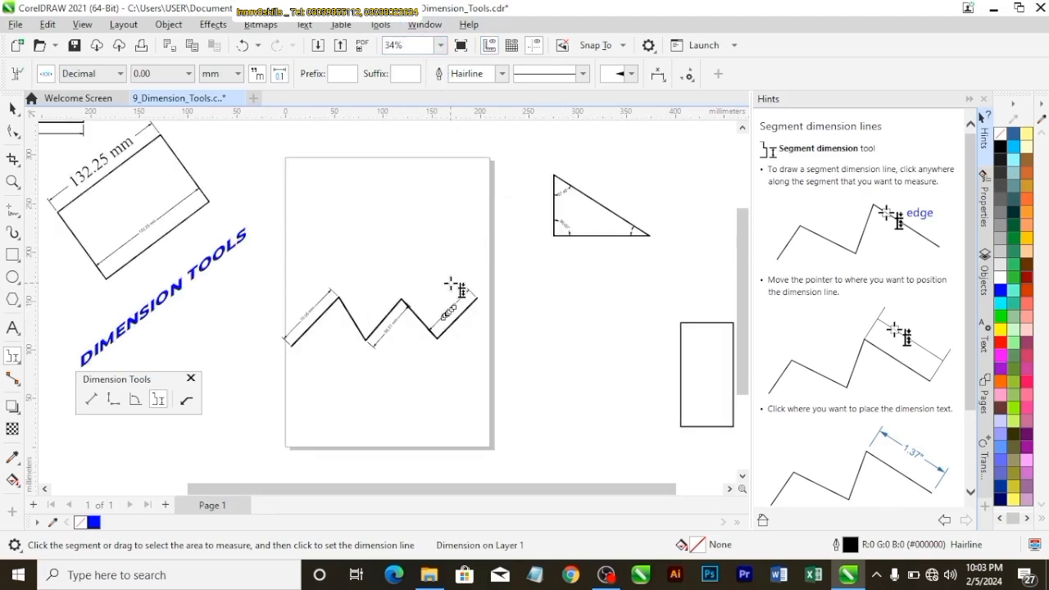
pyautogui.scroll(3, 453, 286)
pyautogui.scroll(-4, 453, 286)
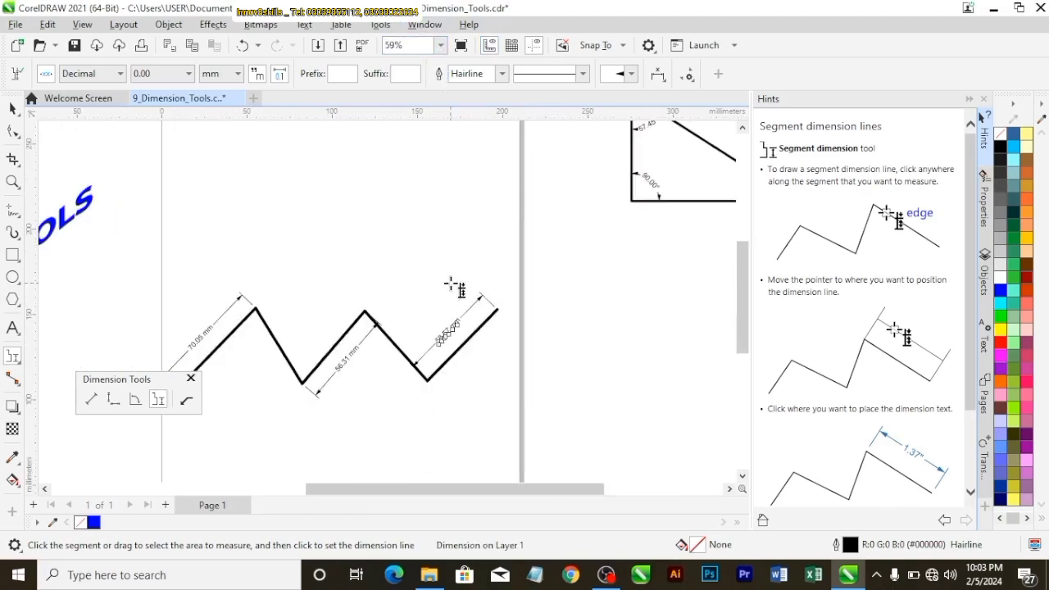
pyautogui.click(442, 45)
pyautogui.click(414, 86)
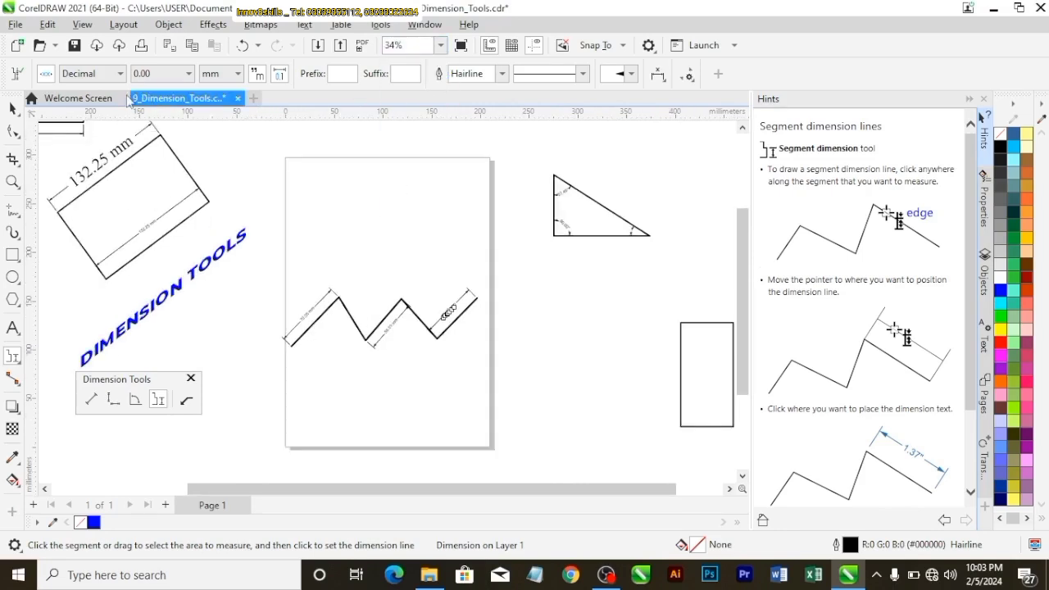
pyautogui.click(12, 108)
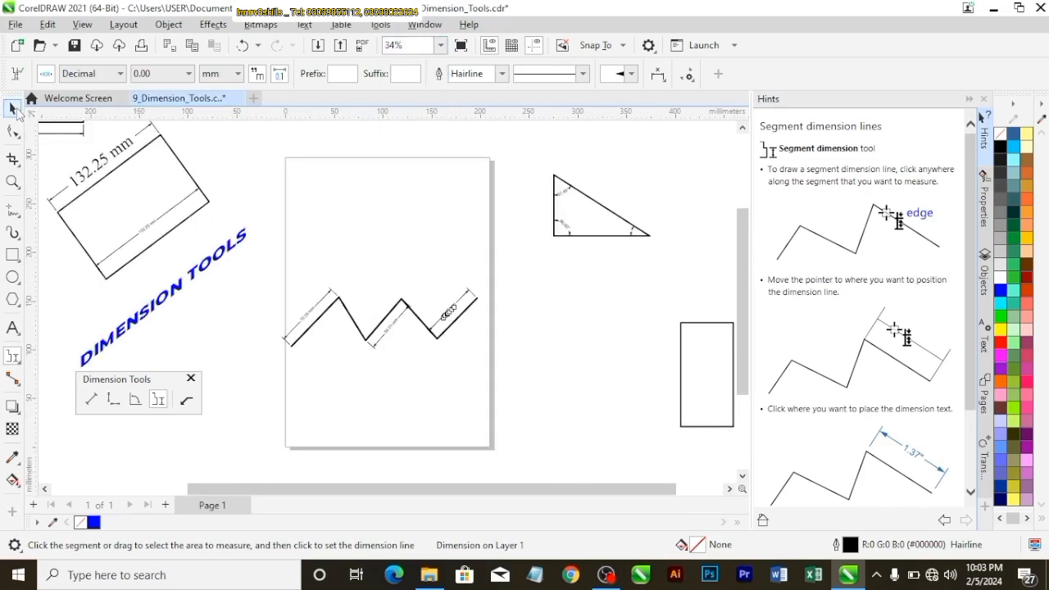
pyautogui.click(380, 371)
pyautogui.click(438, 344)
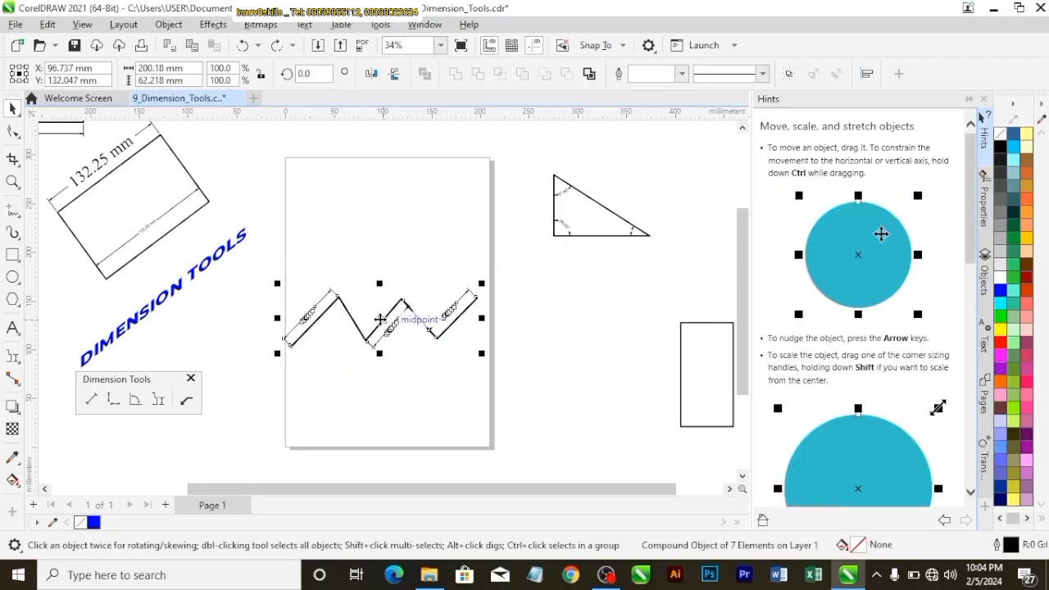
pyautogui.moveTo(380, 314); pyautogui.dragTo(619, 280)
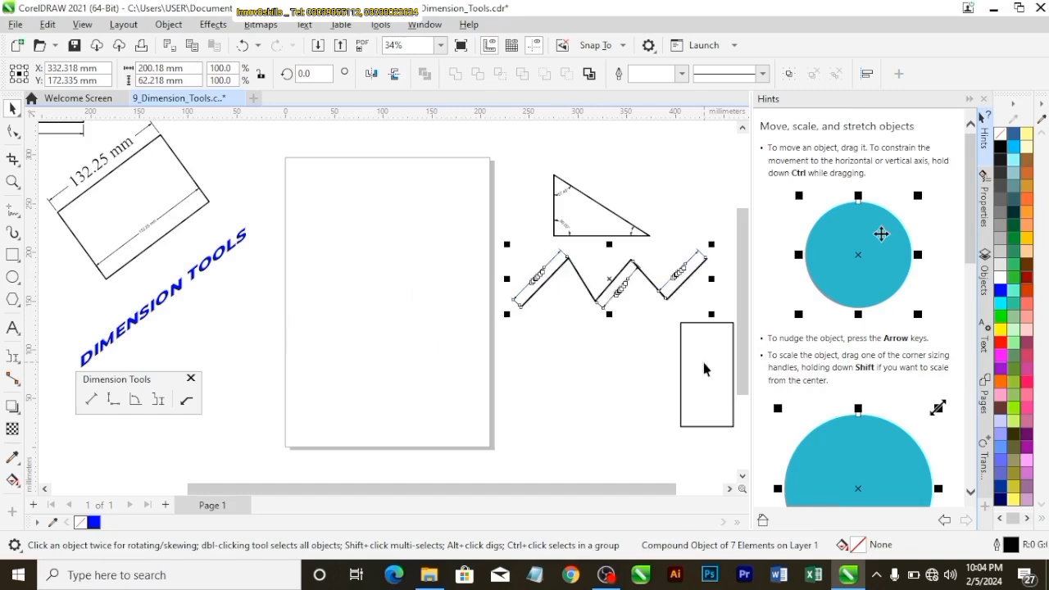
# Move the tall rectangle onto the middle of the page, centred at about X 109 mm, Y 145 mm, and deselect it
pyautogui.moveTo(703, 368); pyautogui.dragTo(387, 299)
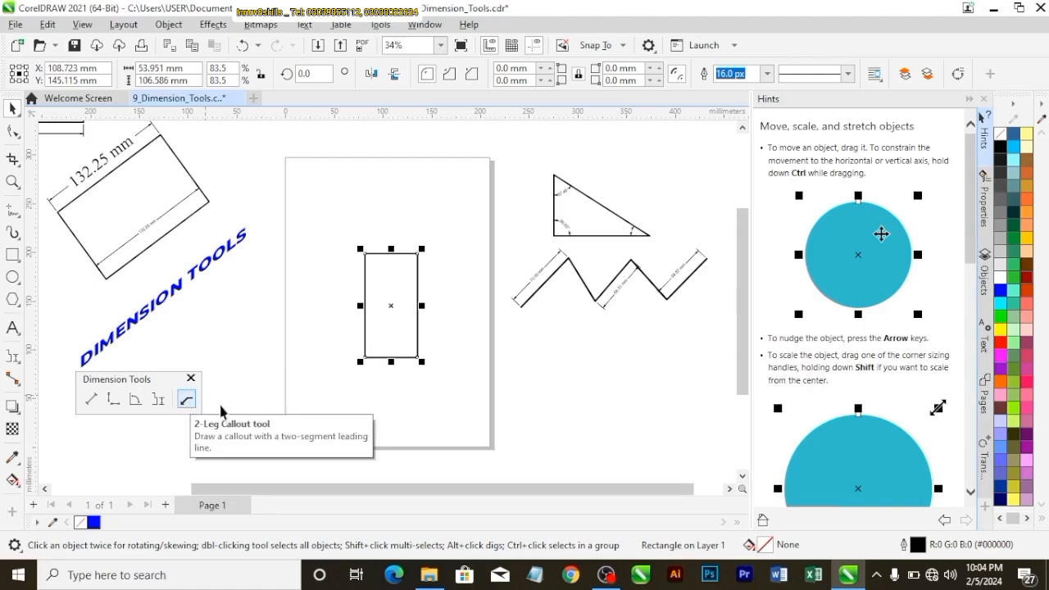
pyautogui.scroll(3, 500, 358)
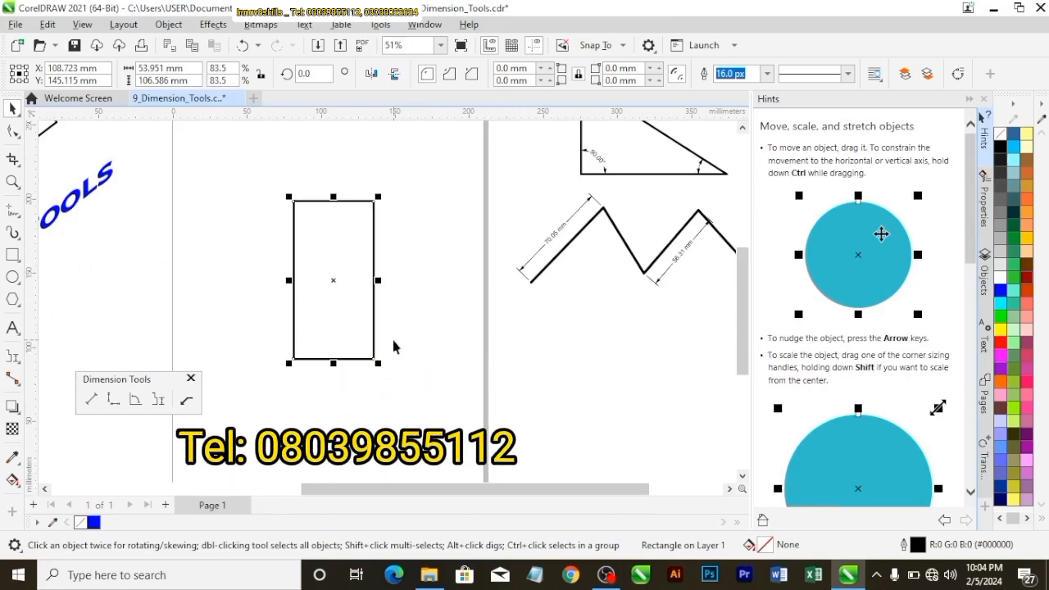
pyautogui.click(316, 303)
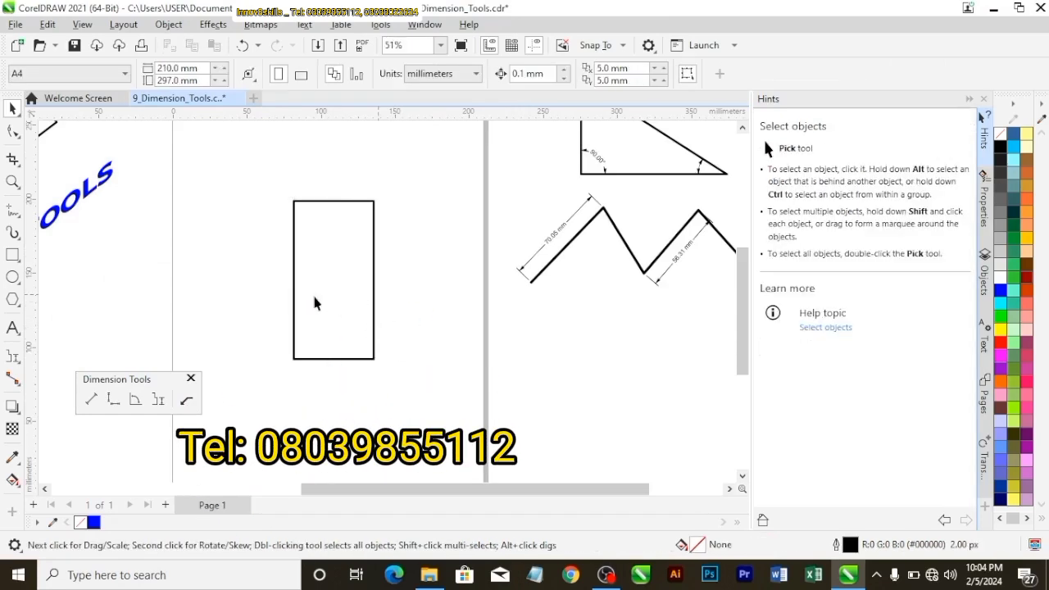
# Draw a 2-leg callout pointing at the rectangle's right edge, running outward and then up, with the text "type"
pyautogui.click(191, 399)
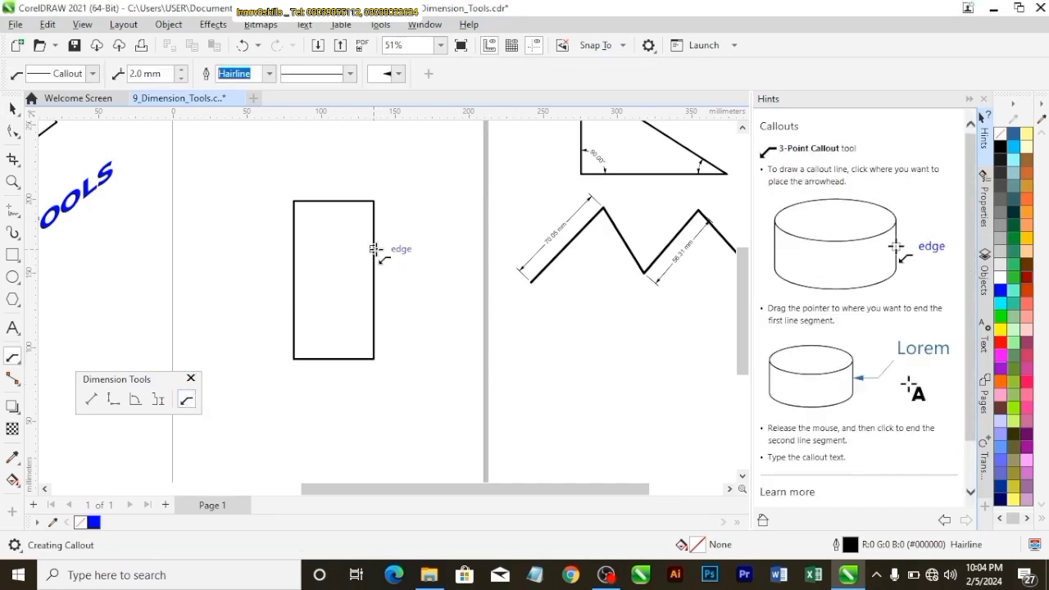
pyautogui.moveTo(374, 249); pyautogui.dragTo(392, 256)
pyautogui.moveTo(423, 256); pyautogui.dragTo(424, 253)
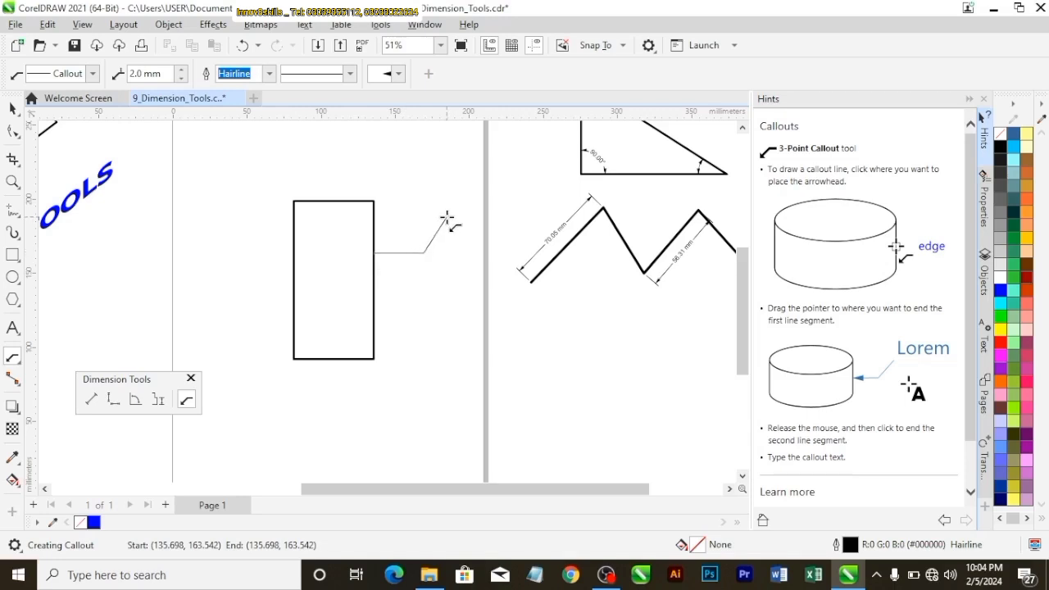
pyautogui.click(448, 216)
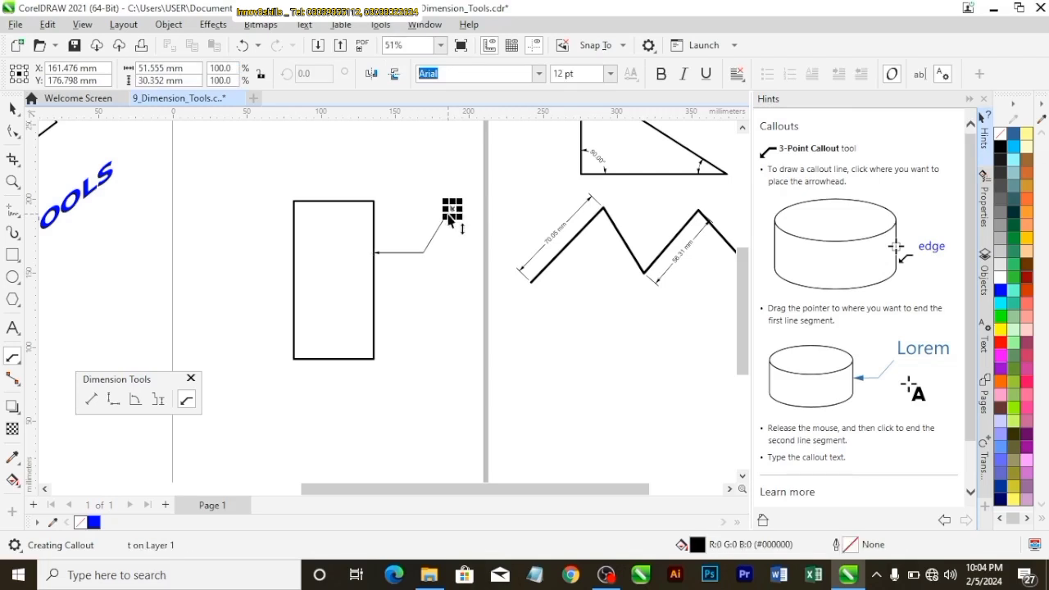
pyautogui.write('type')
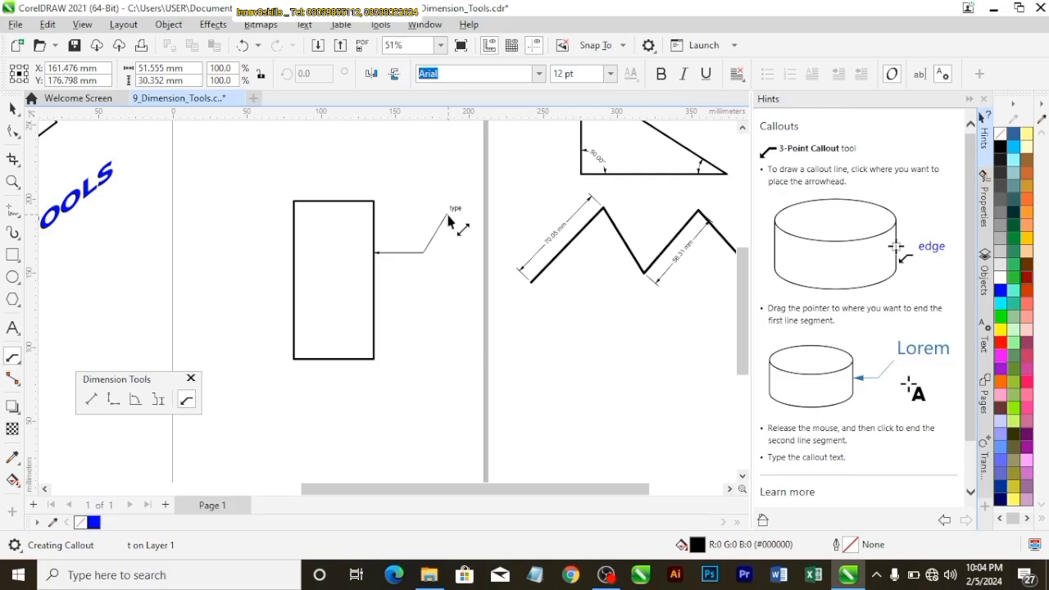
# Set the callout text "type" to a font size of 24 pt
pyautogui.scroll(2, 456, 214)
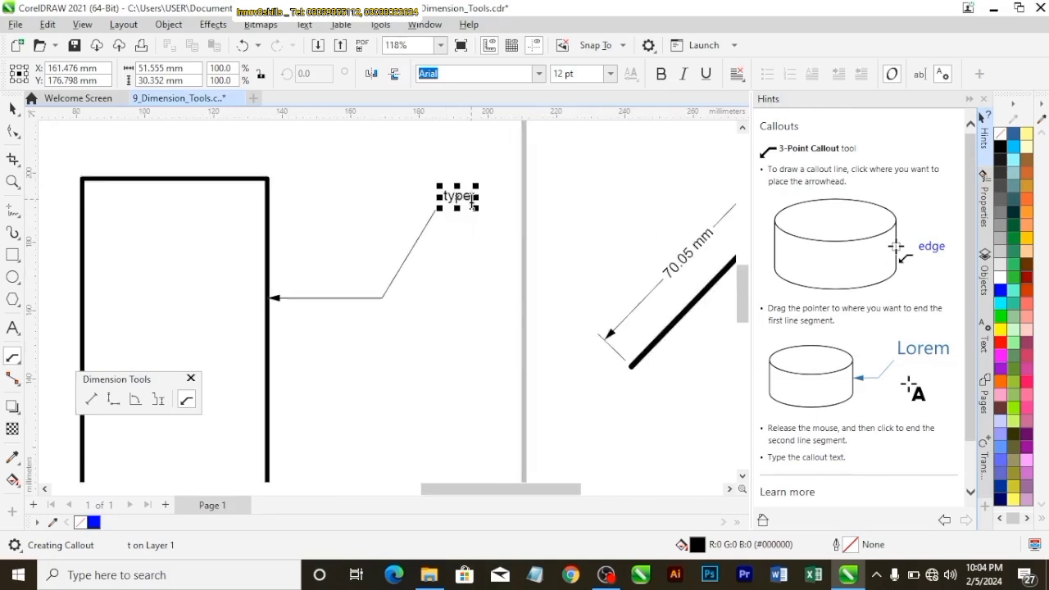
pyautogui.moveTo(473, 204); pyautogui.dragTo(440, 195)
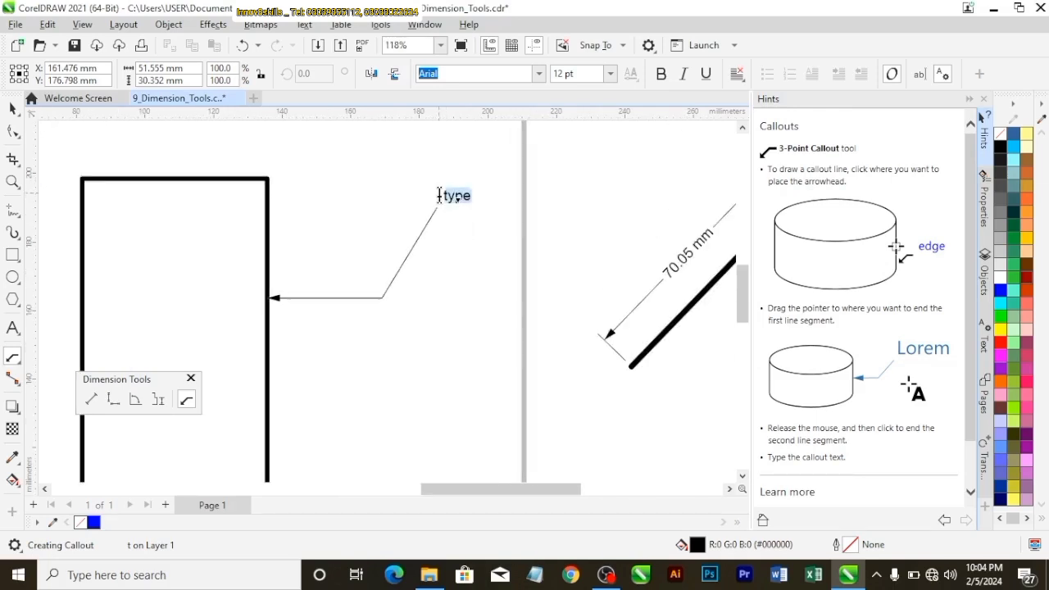
pyautogui.click(610, 74)
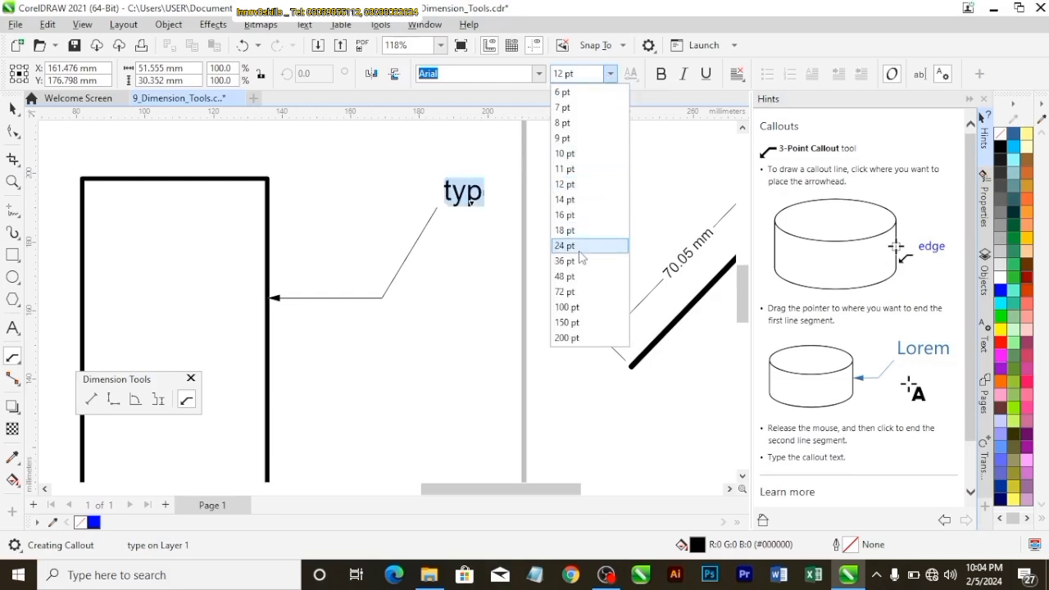
pyautogui.press('Escape')
pyautogui.scroll(-2, 480, 239)
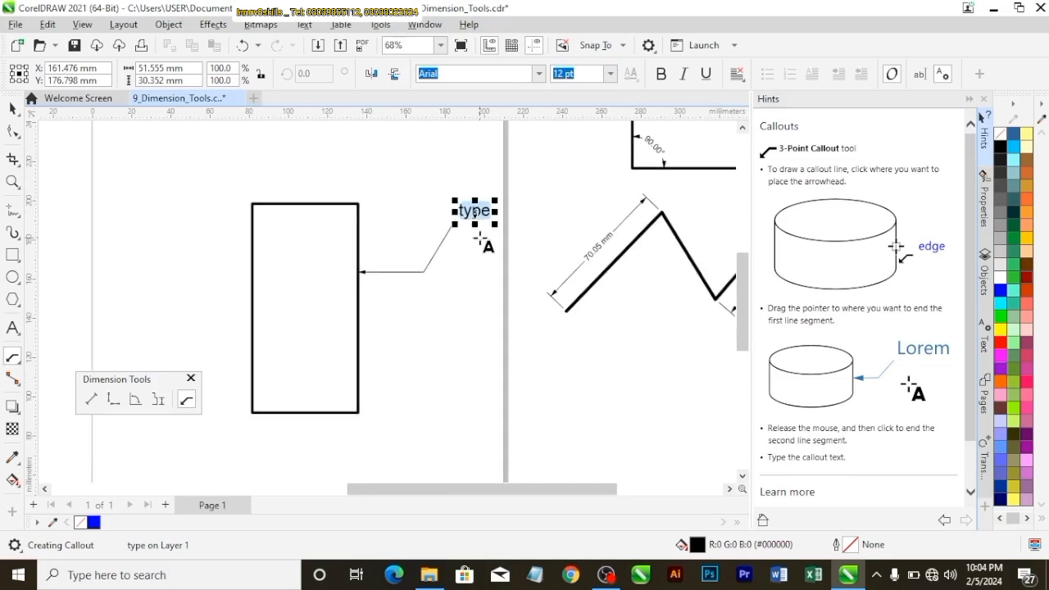
pyautogui.click(12, 109)
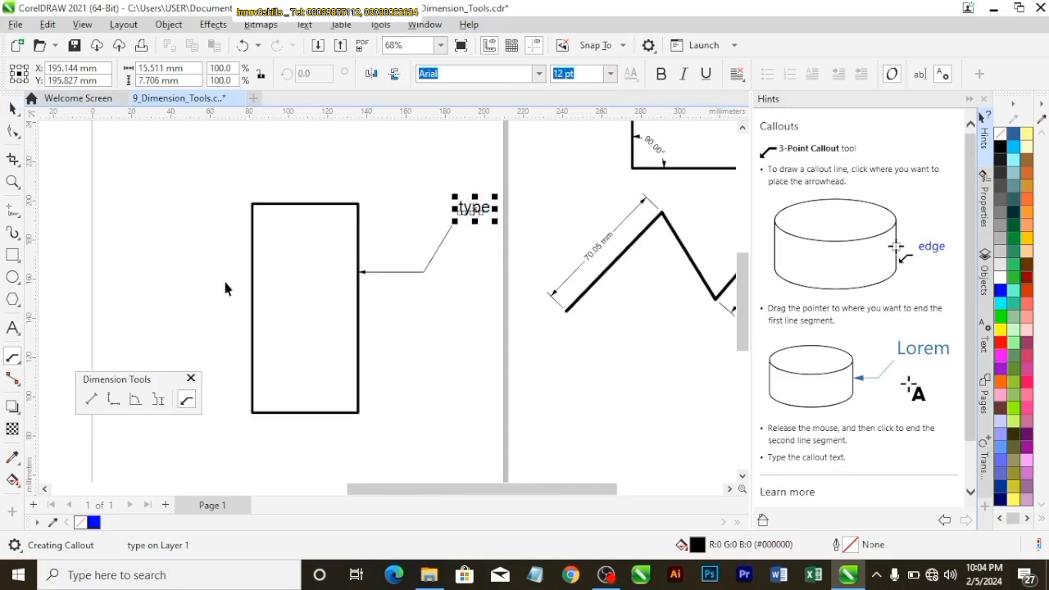
# Draw a straight horizontal callout pointing at the rectangle's left edge from outside, with the text "label"
pyautogui.click(187, 400)
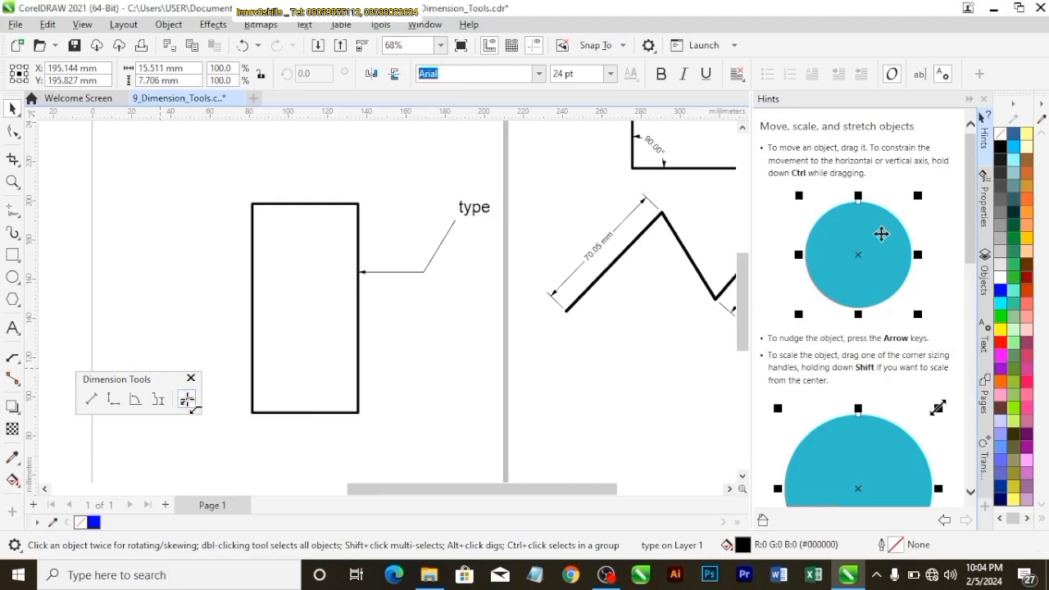
pyautogui.scroll(1, 252, 328)
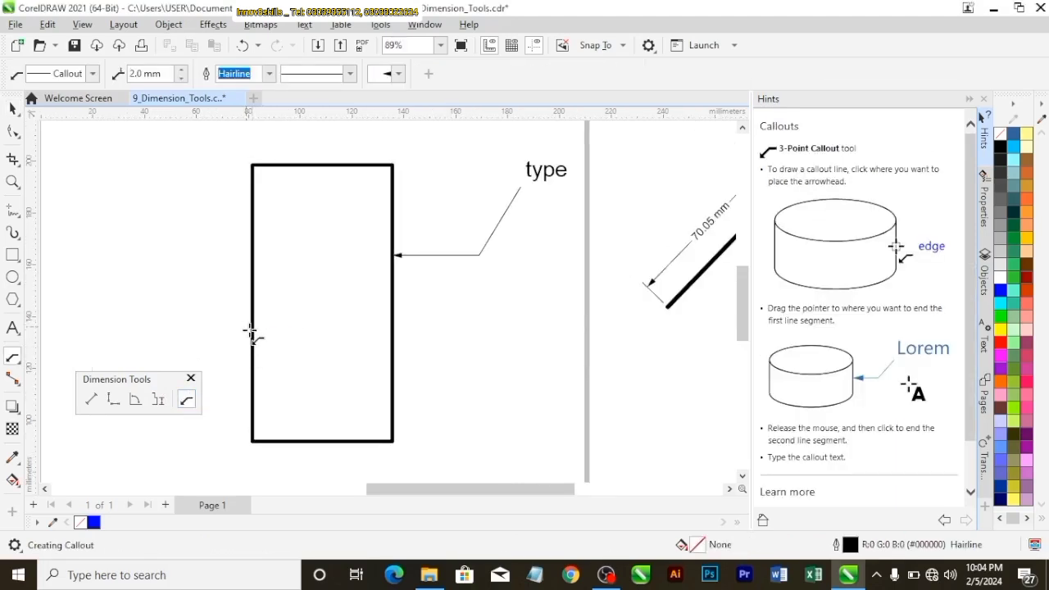
pyautogui.moveTo(251, 328); pyautogui.dragTo(204, 328)
pyautogui.click(204, 328)
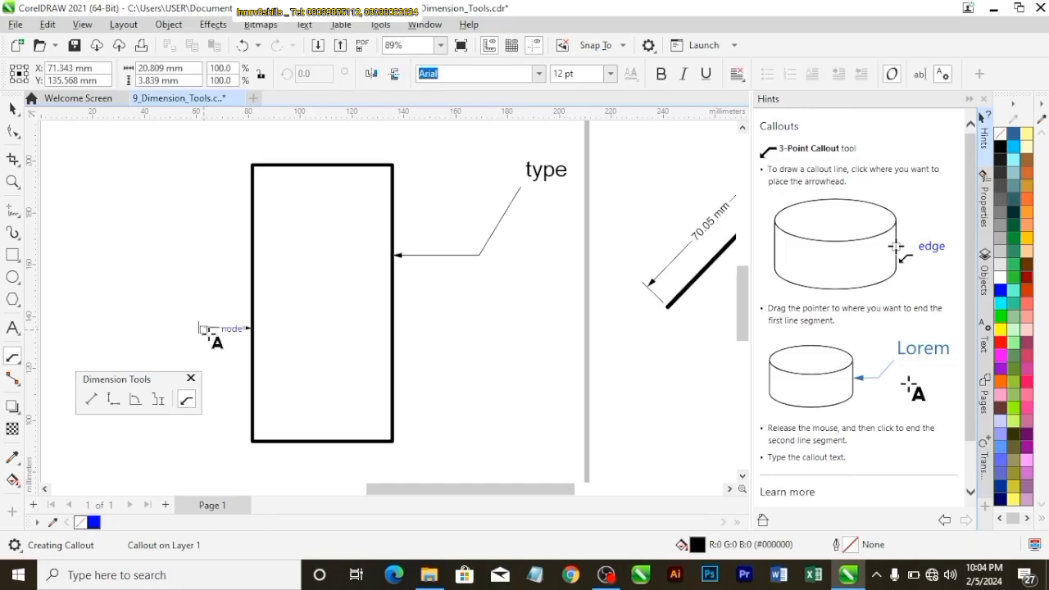
pyautogui.write('label')
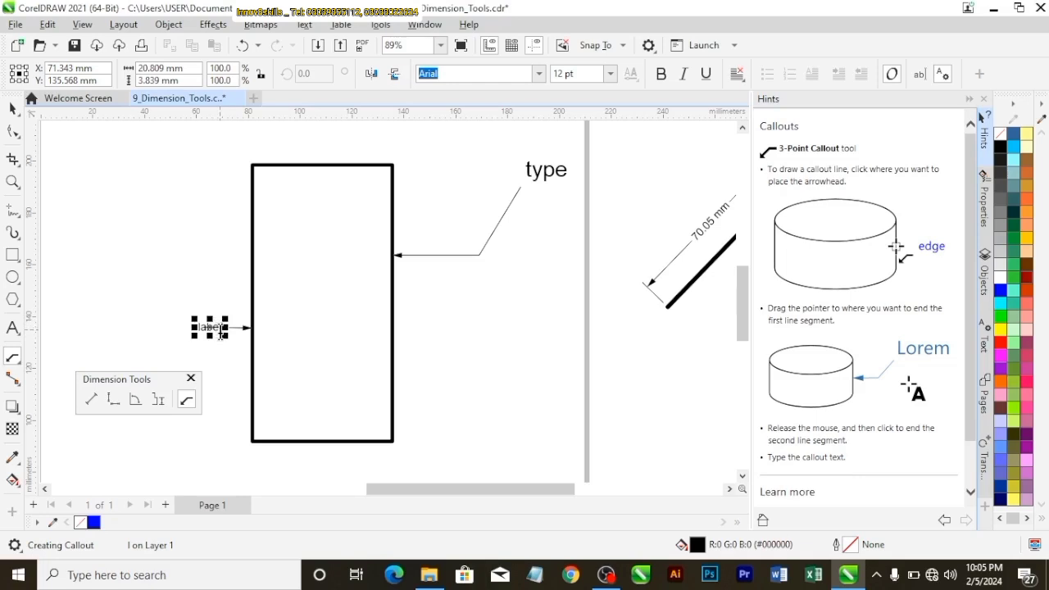
# Set the callout text "label" to a font size of 36 pt and deselect it
pyautogui.moveTo(222, 331); pyautogui.dragTo(173, 331)
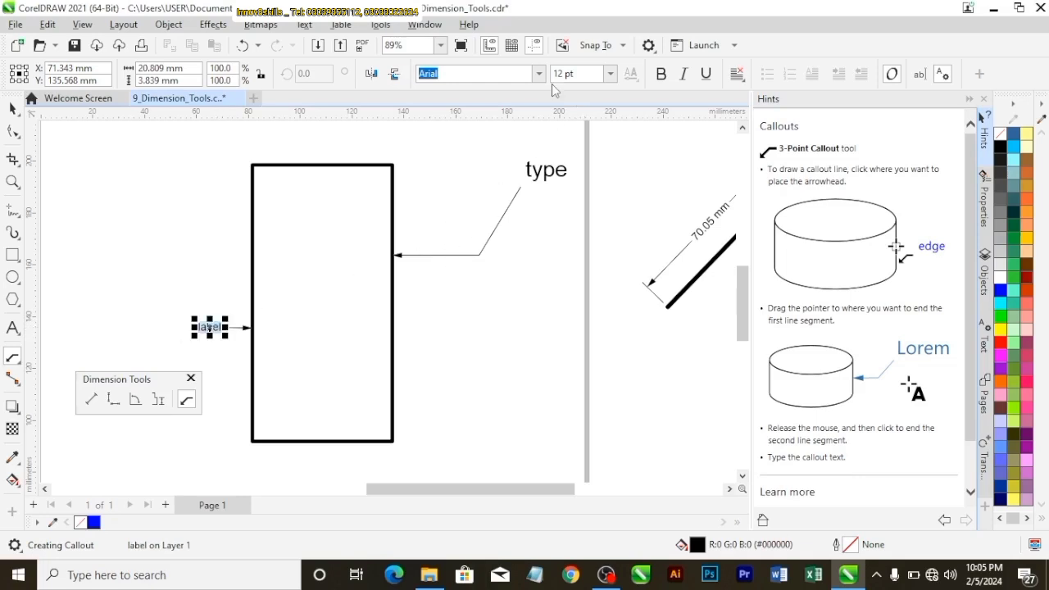
pyautogui.click(611, 74)
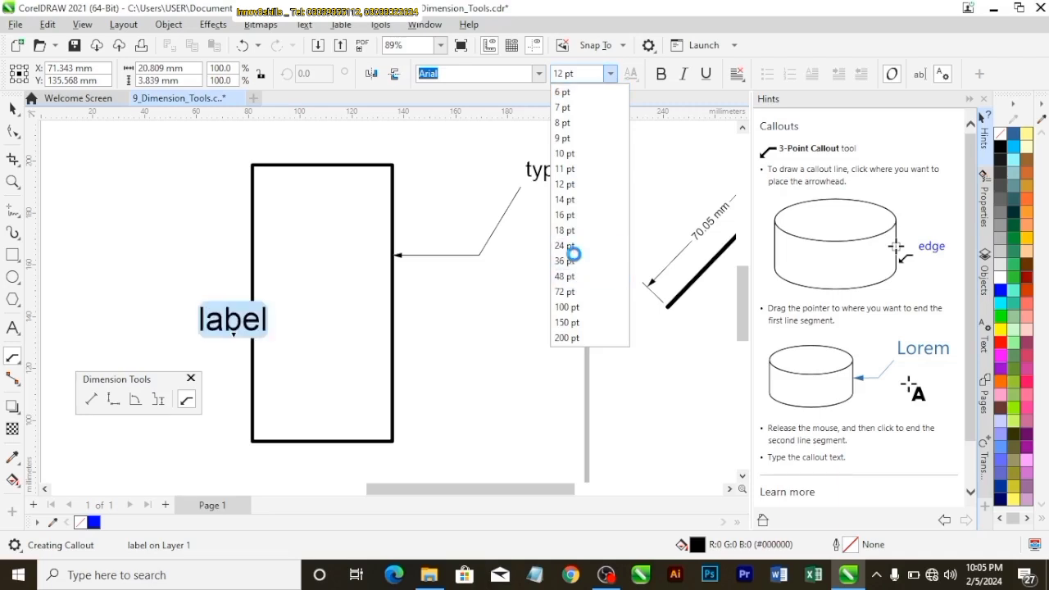
pyautogui.press('Escape')
pyautogui.click(13, 108)
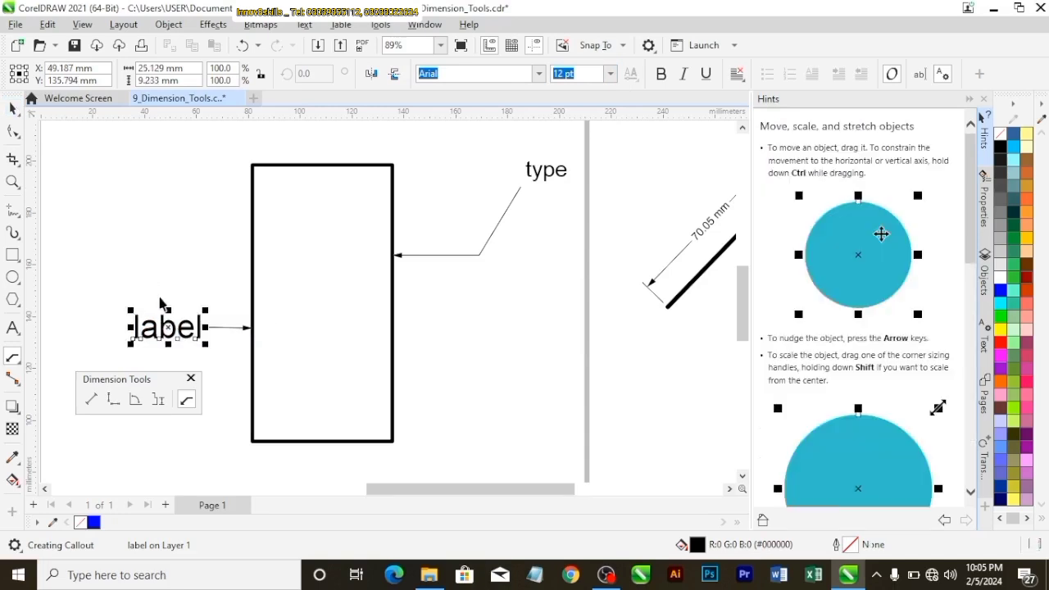
pyautogui.moveTo(167, 328); pyautogui.dragTo(153, 325)
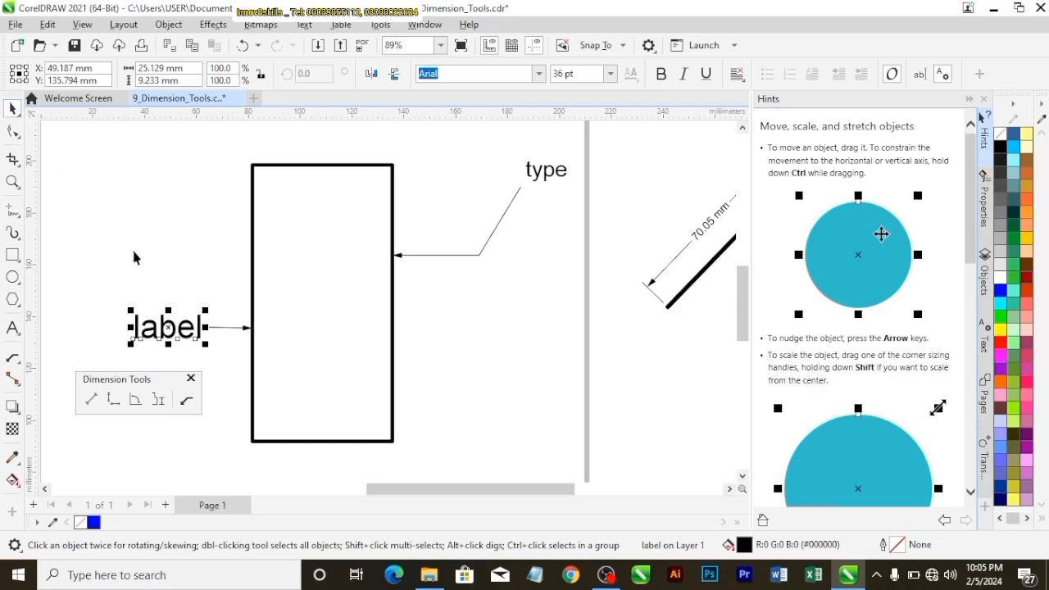
pyautogui.click(215, 358)
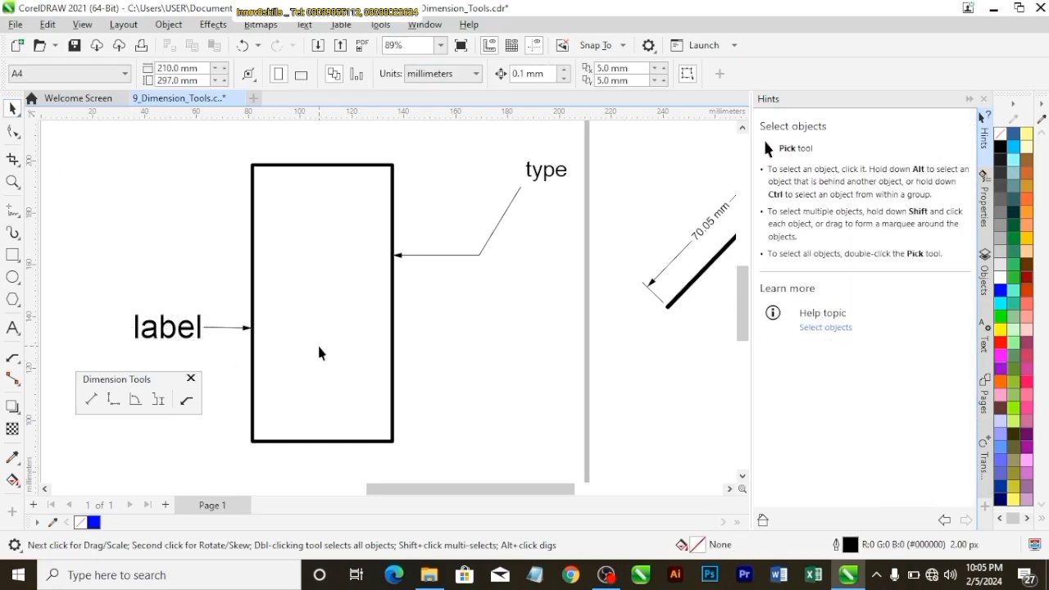
# Zoom out to fit the whole page in view and close the floating Dimension Tools set
pyautogui.scroll(-5, 317, 342)
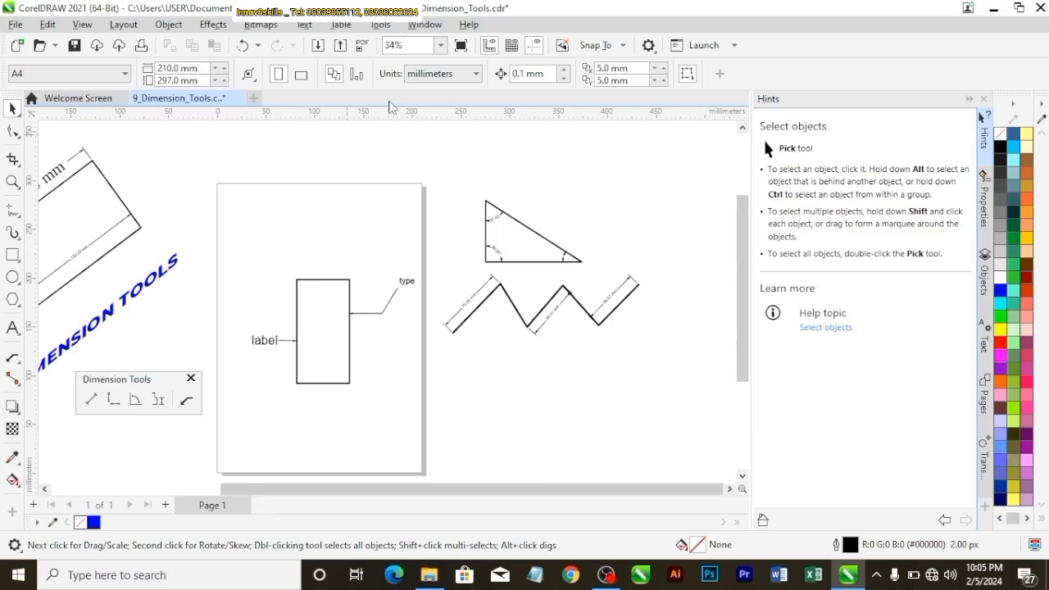
pyautogui.click(441, 45)
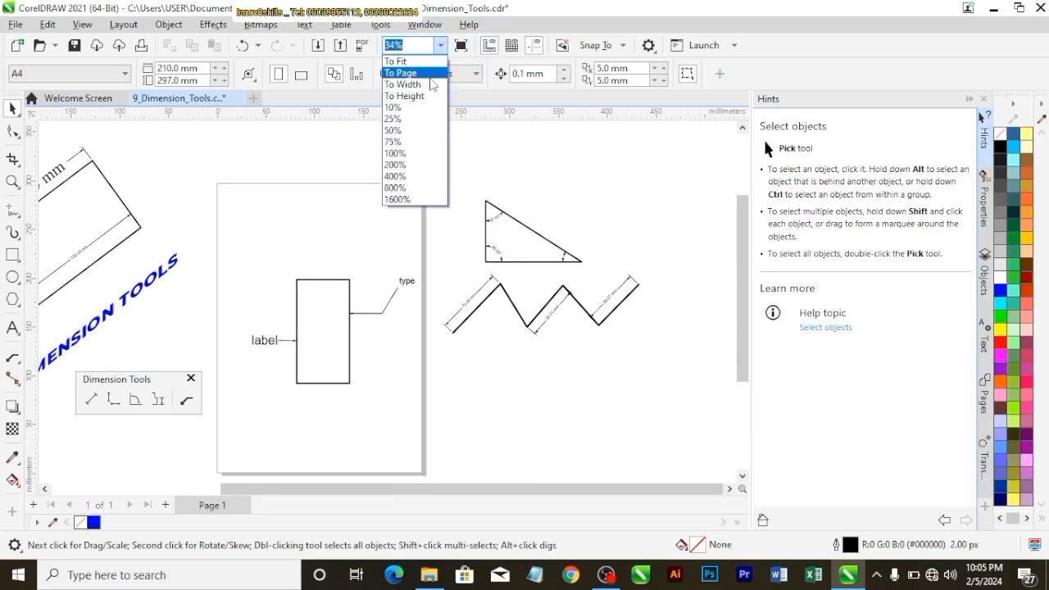
pyautogui.click(430, 77)
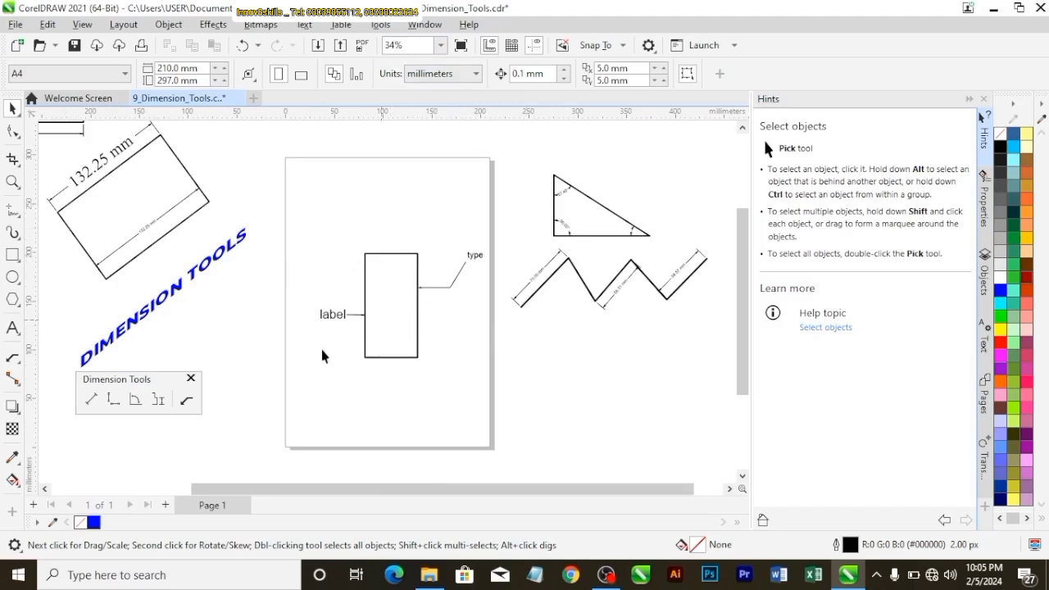
pyautogui.click(191, 380)
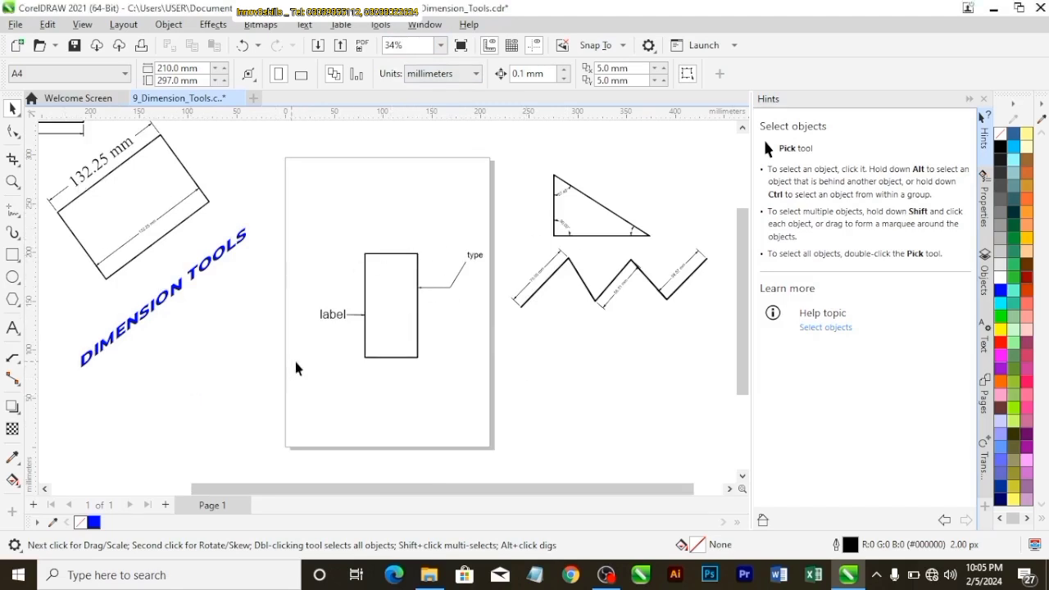